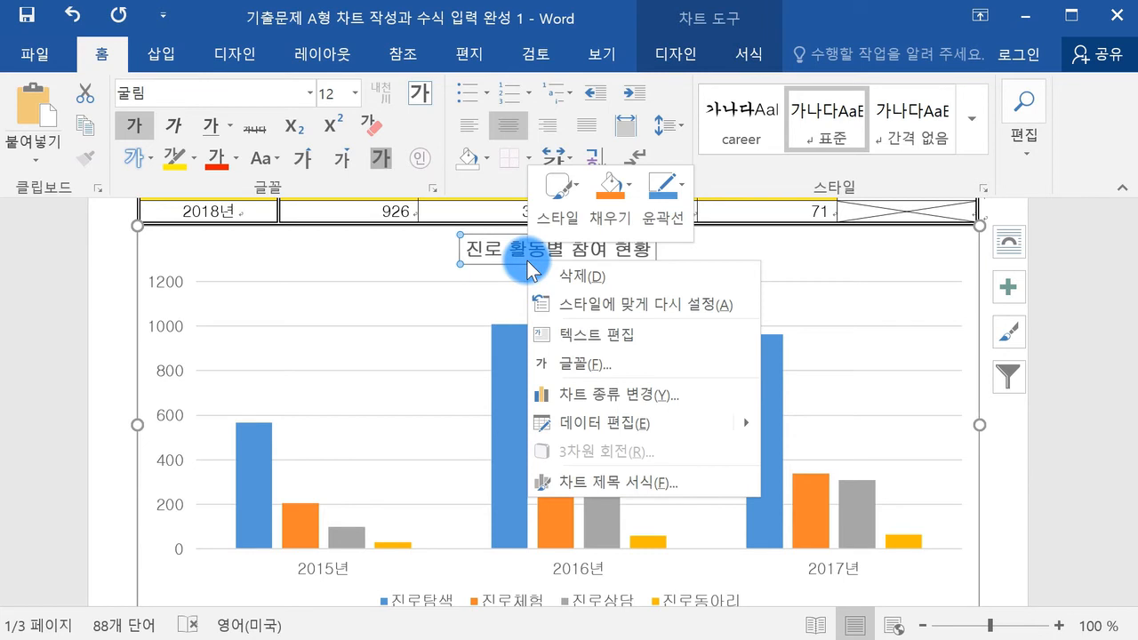
Give the chart title "진로 활동별 참여 현황" a black outline
left_click(678, 207)
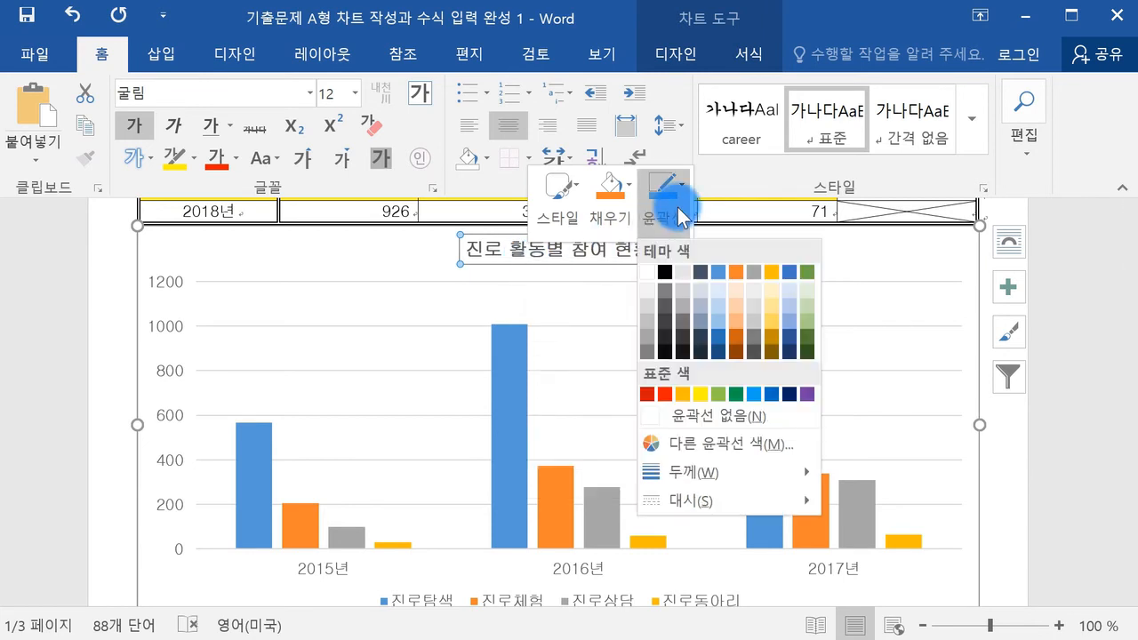
left_click(665, 283)
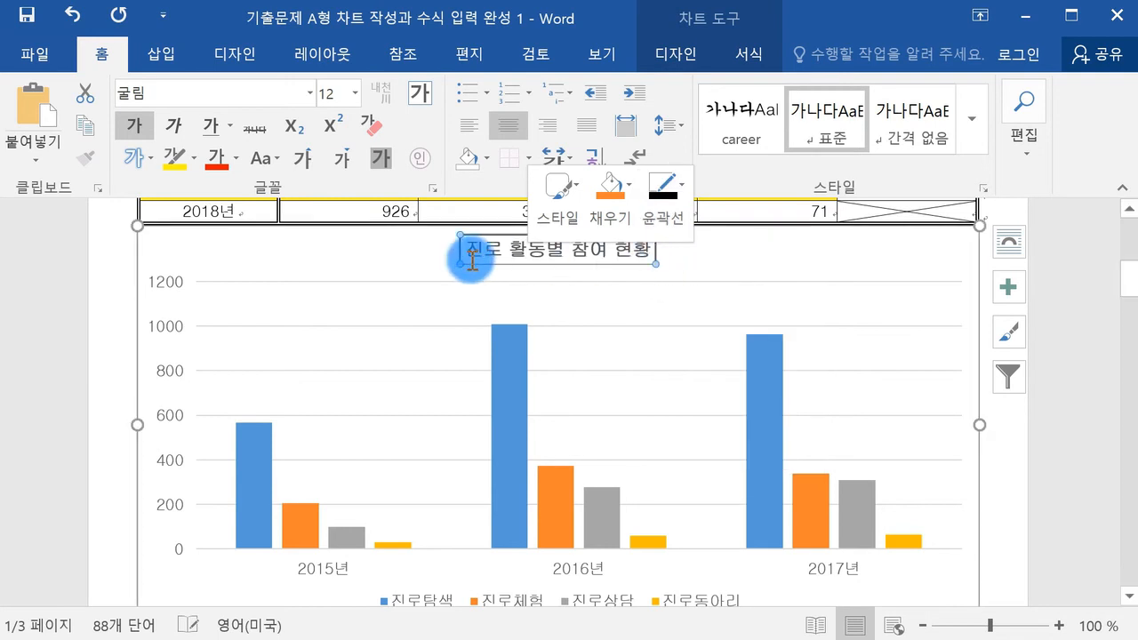
left_click(1069, 398)
scroll(528, 264, "down", 1)
scroll(528, 264, "up", 2)
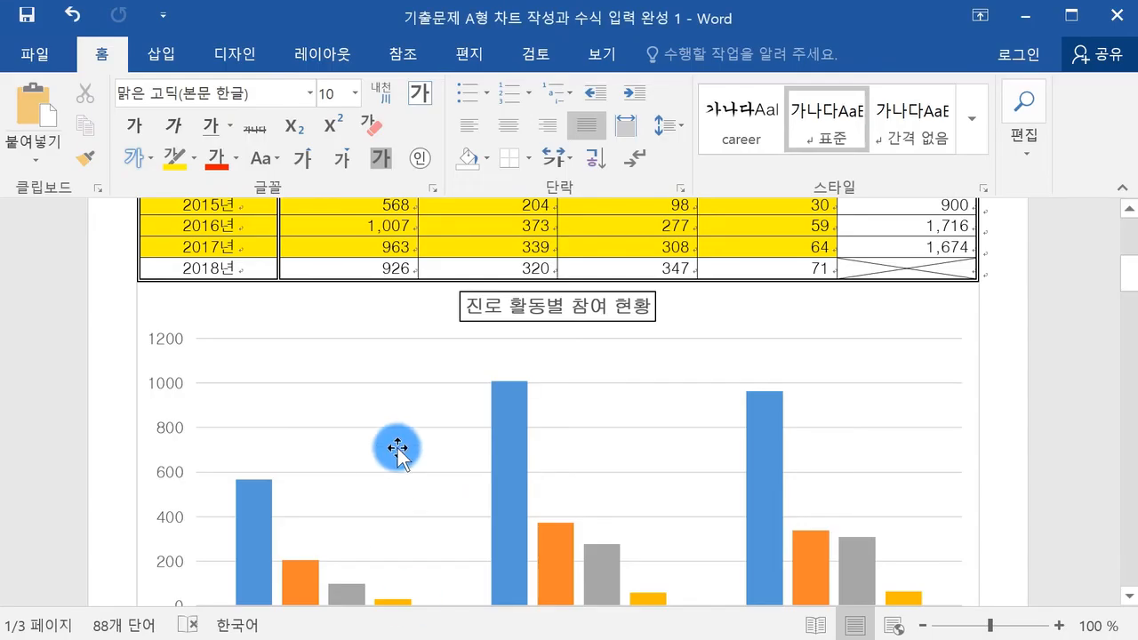
Add a primary vertical axis title (기본 세로) to the chart
scroll(394, 449, "down", 2)
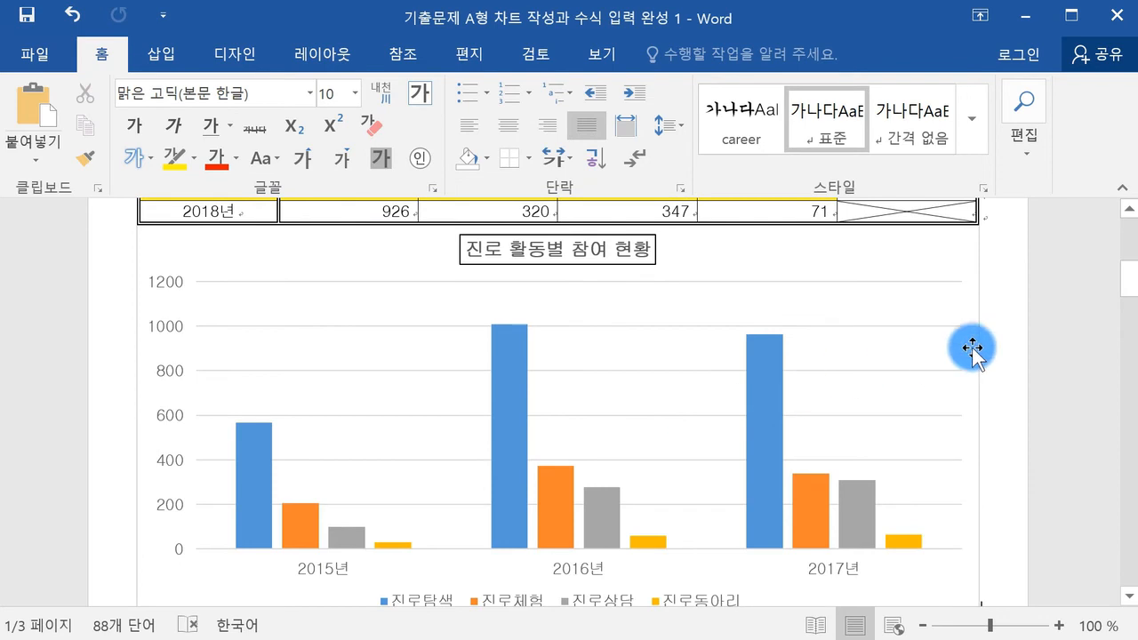
left_click(972, 350)
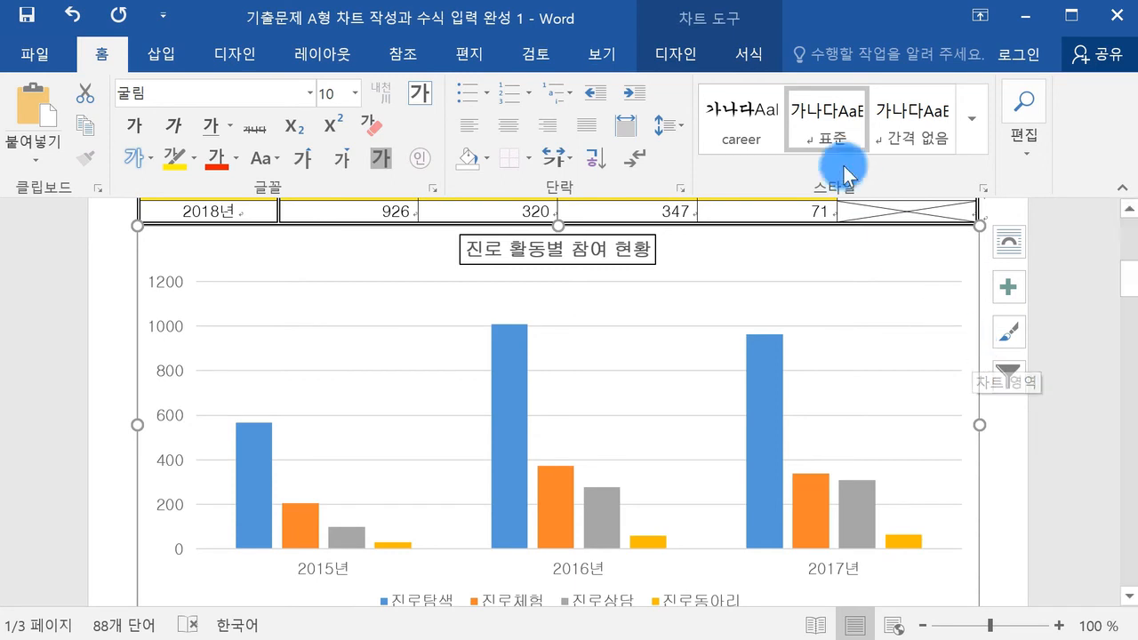
left_click(680, 55)
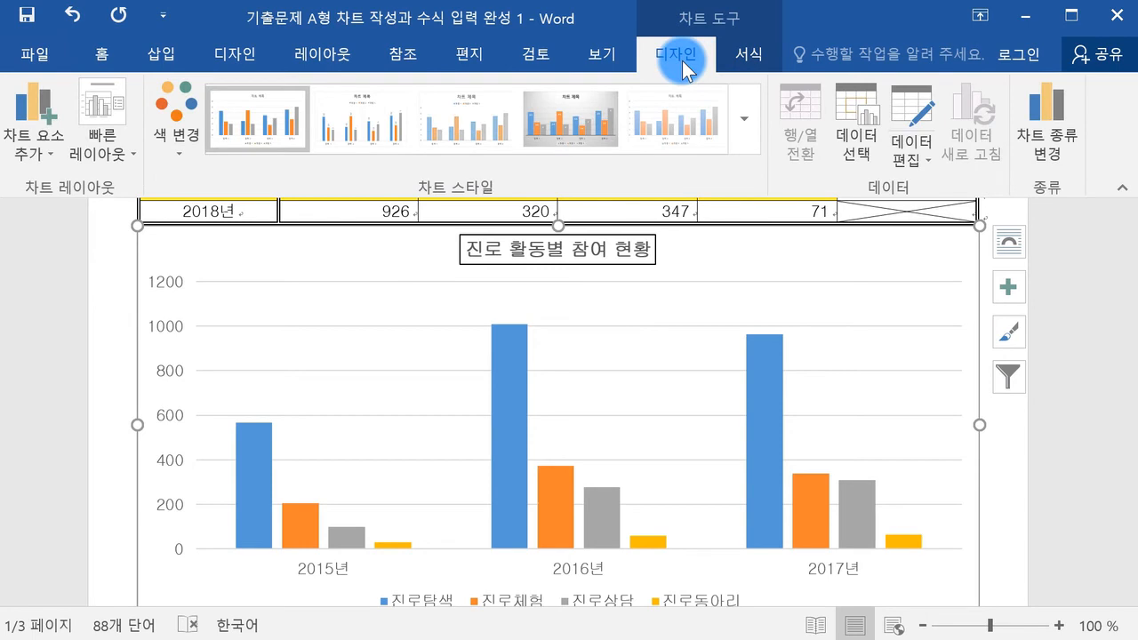
left_click(53, 156)
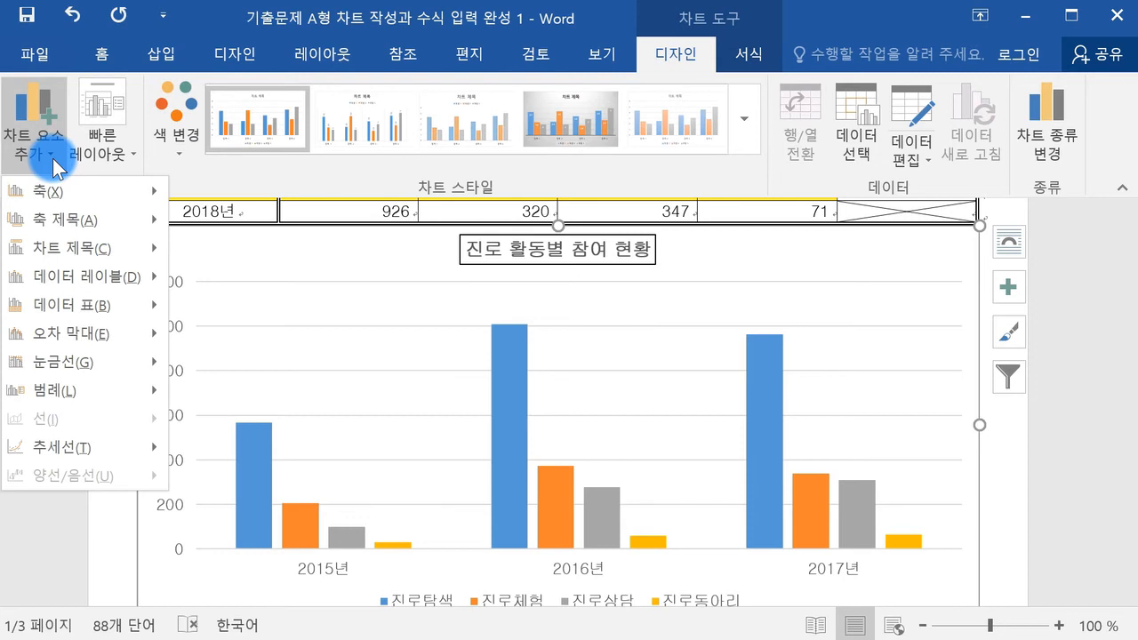
mouse_move(82, 230)
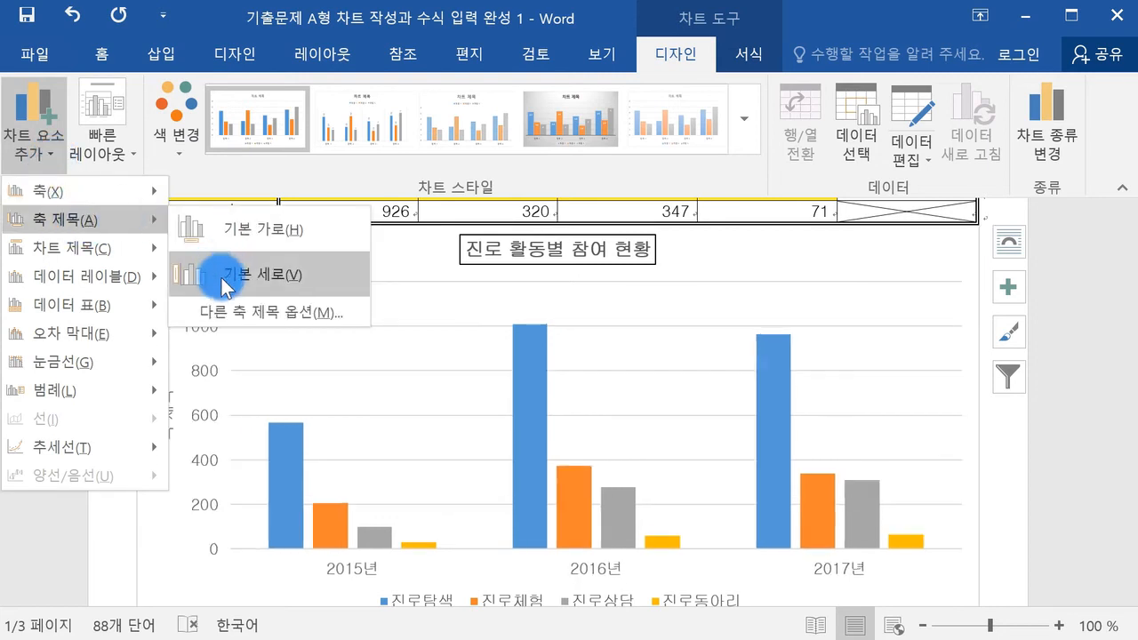
left_click(275, 281)
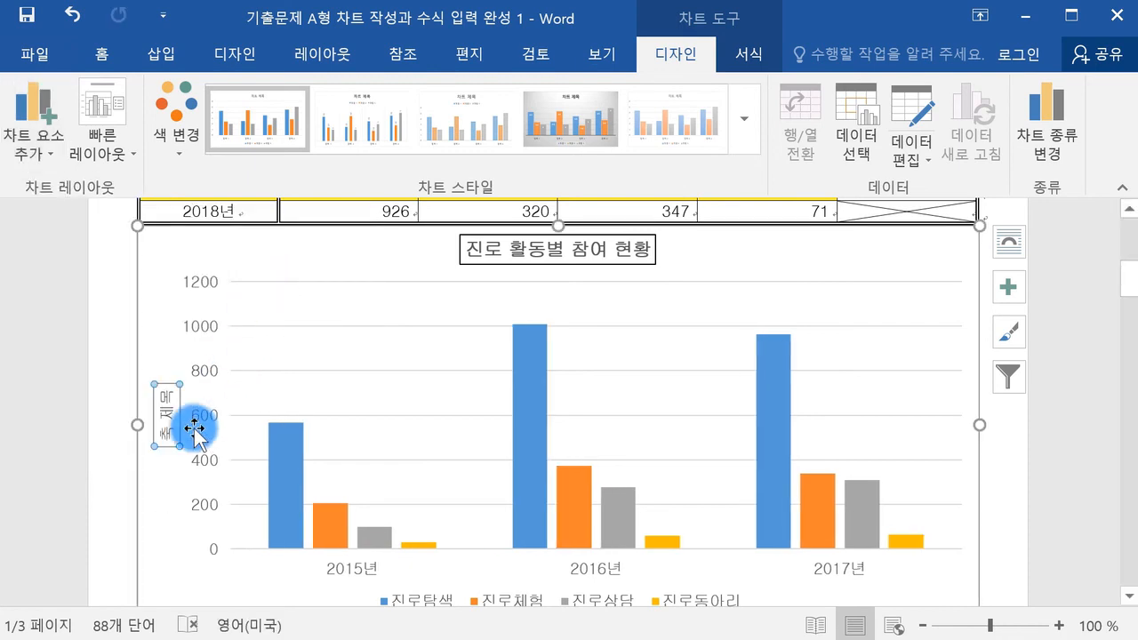
Replace the vertical axis title text with "(단위 : 명)"
left_click(166, 421)
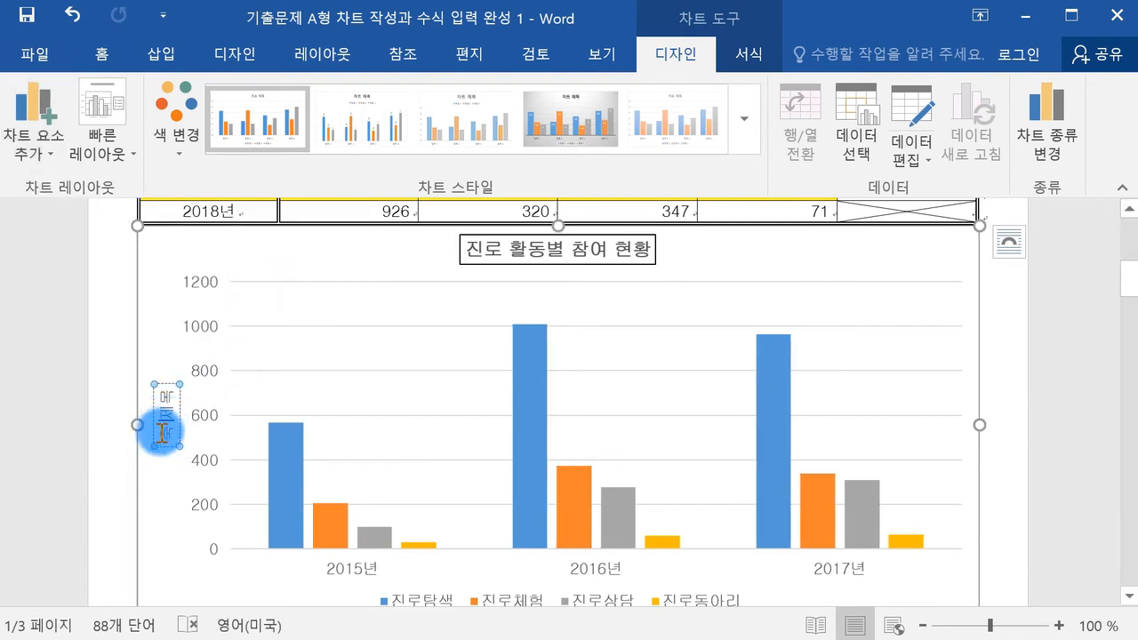
key("ctrl+a")
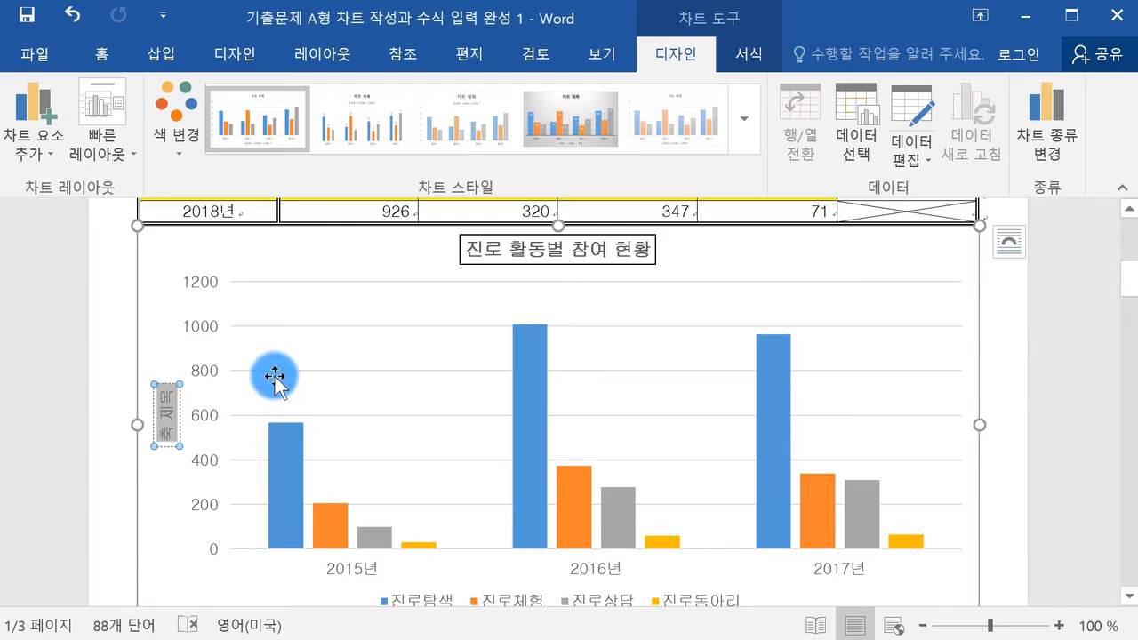
type("(단우")
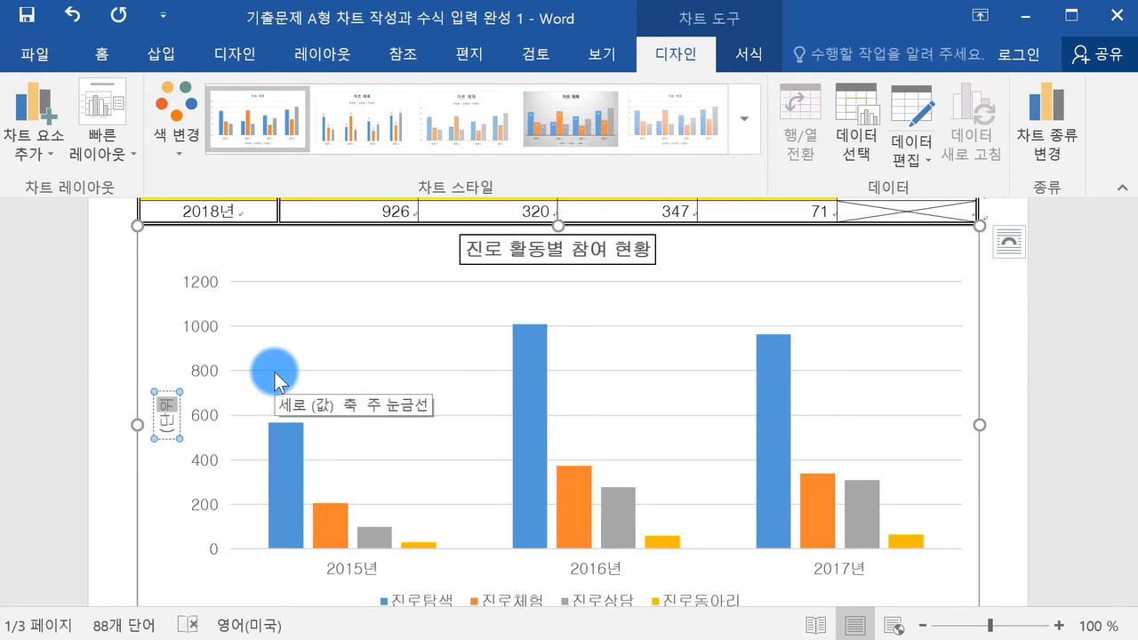
type(" : 명)")
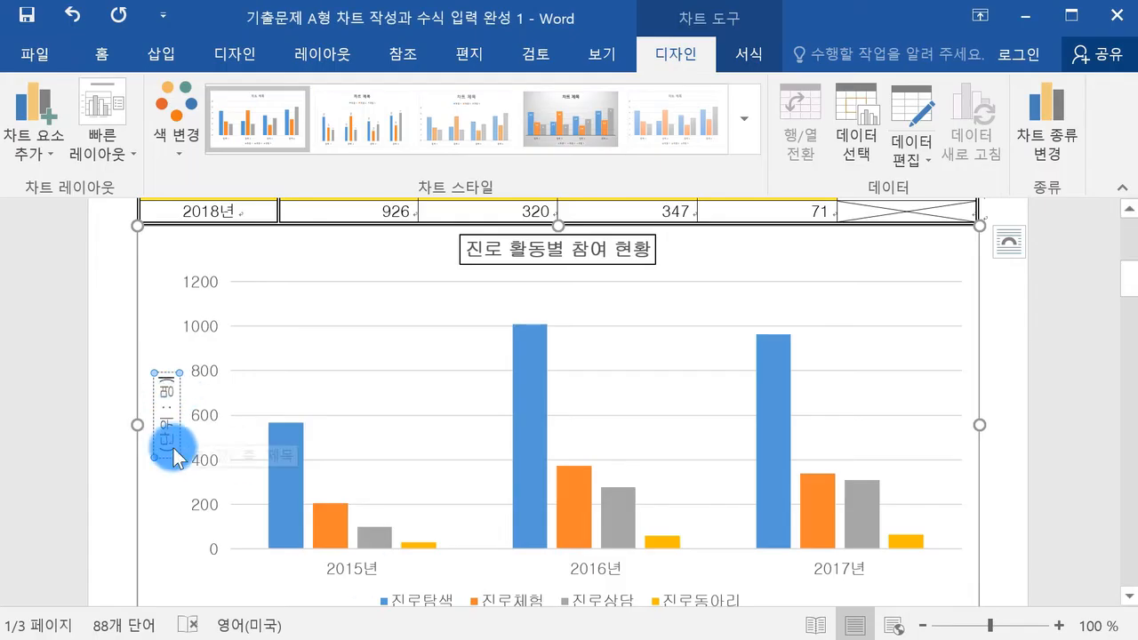
left_click(182, 463)
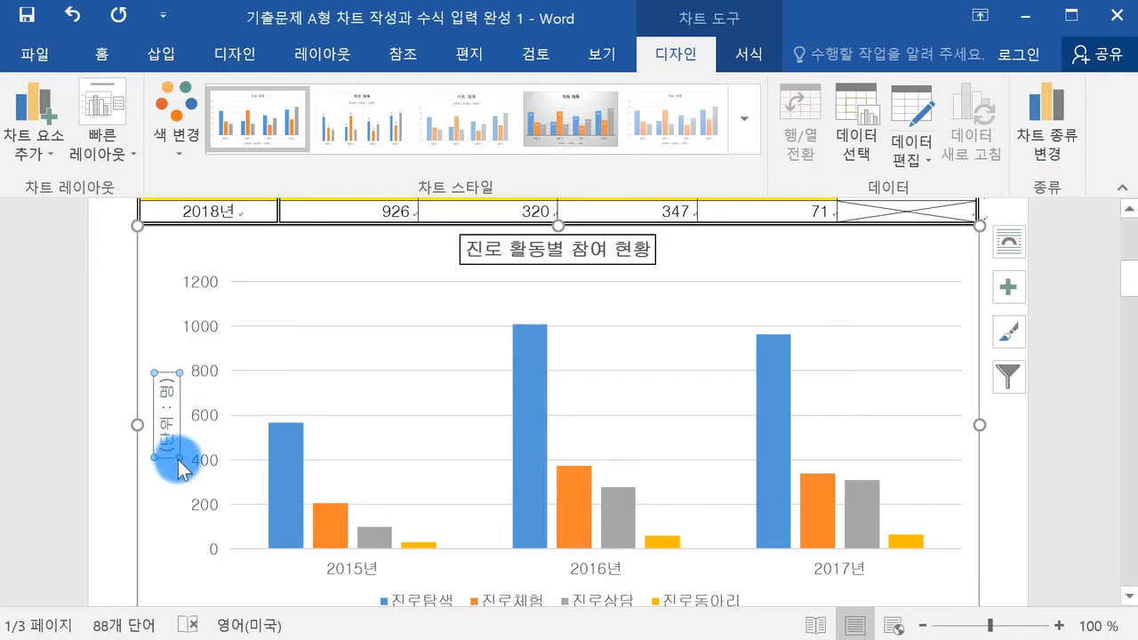
Set the vertical axis title's text direction to horizontal (가로) and close its formatting options
left_click(773, 60)
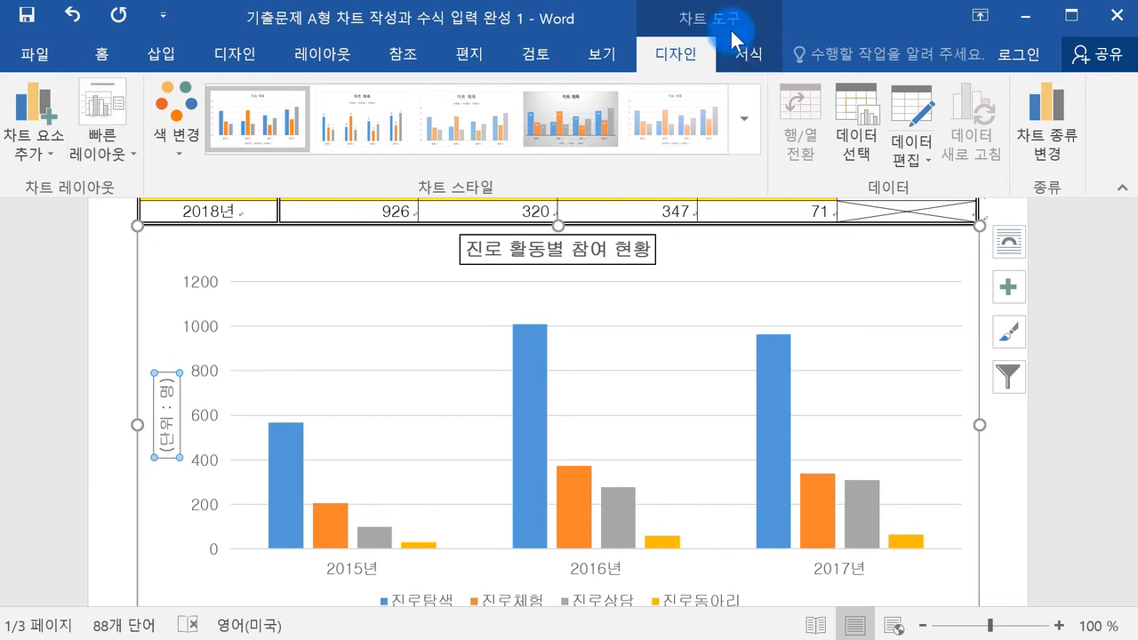
left_click(752, 57)
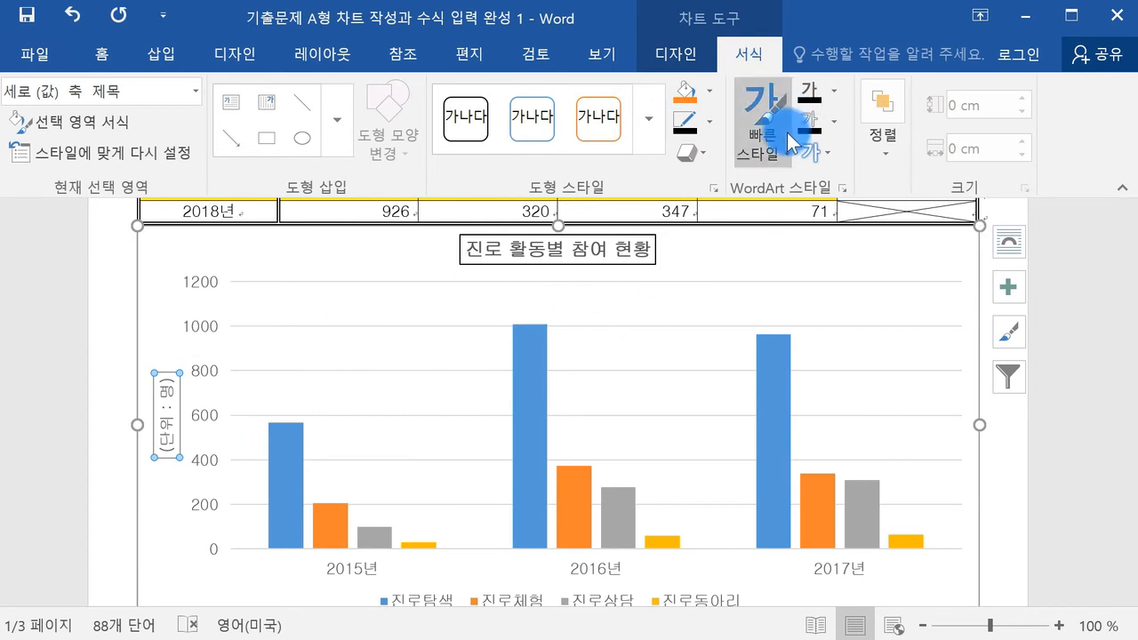
left_click(714, 186)
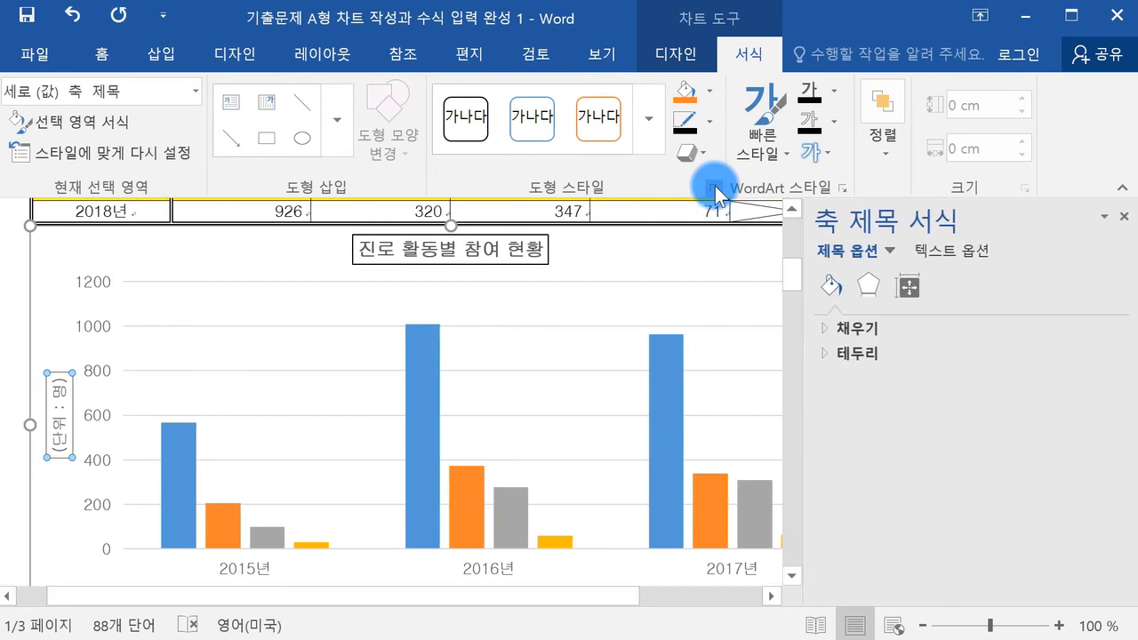
left_click(971, 254)
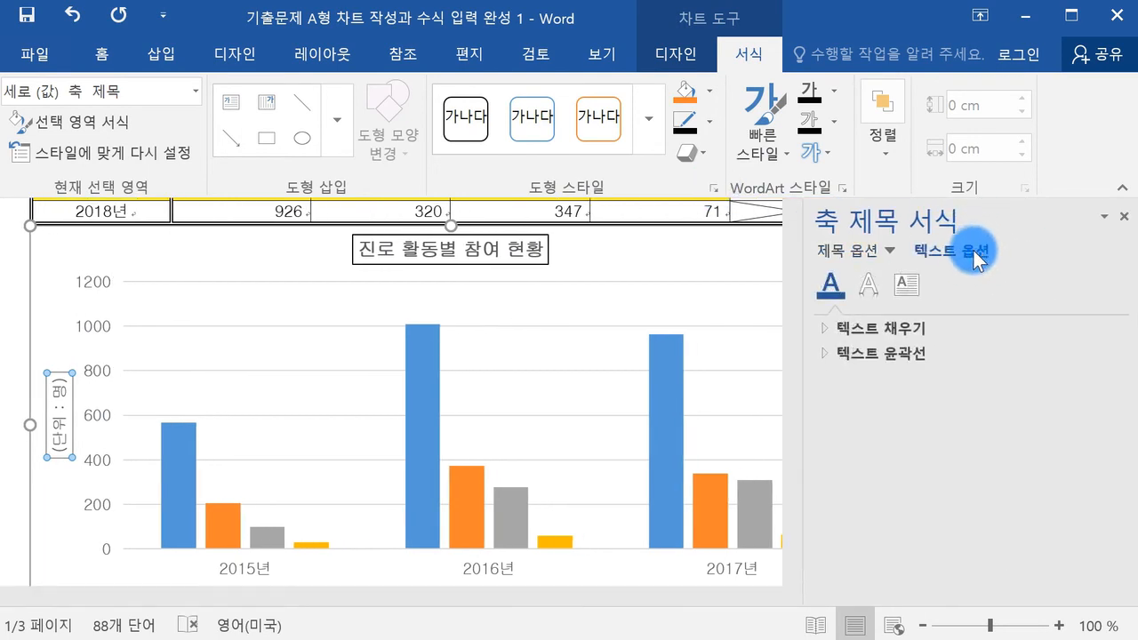
left_click(919, 286)
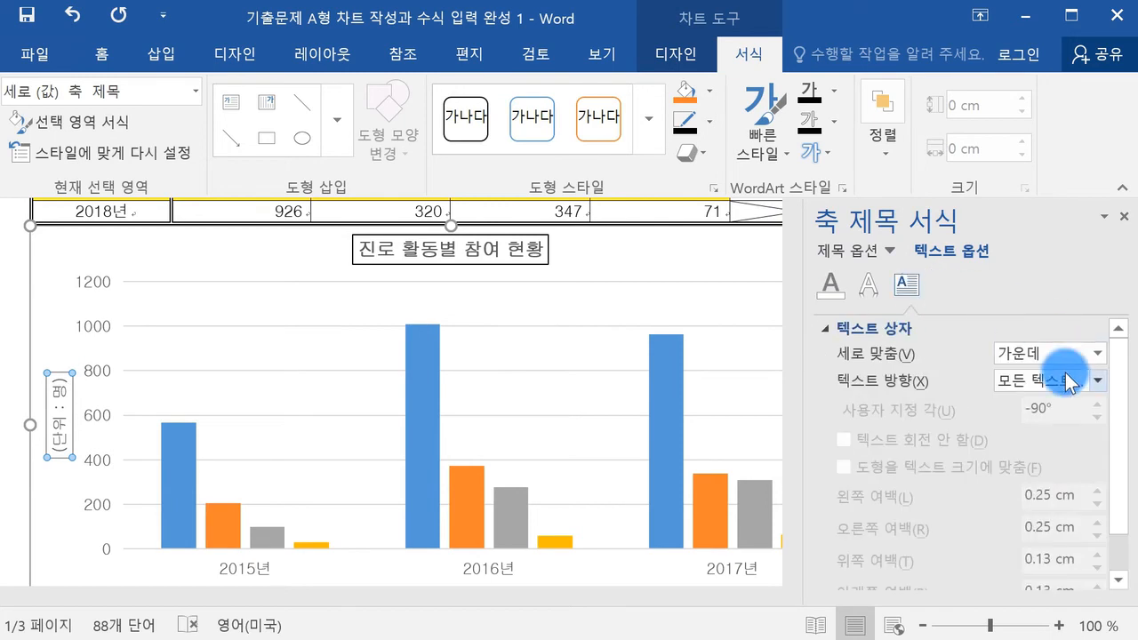
left_click(1070, 382)
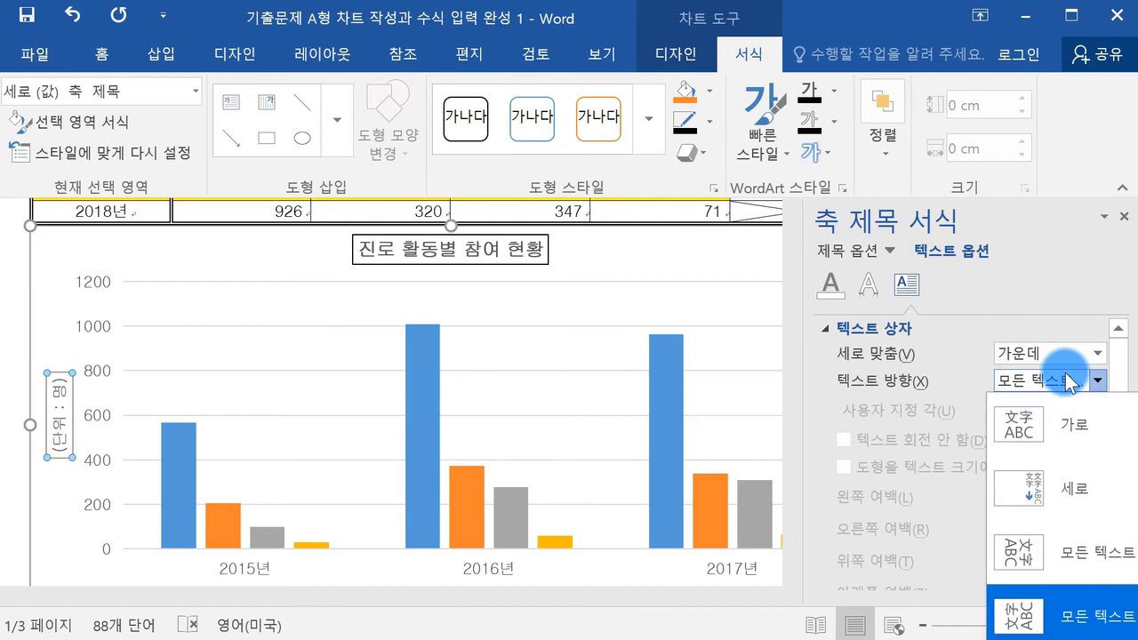
left_click(1063, 418)
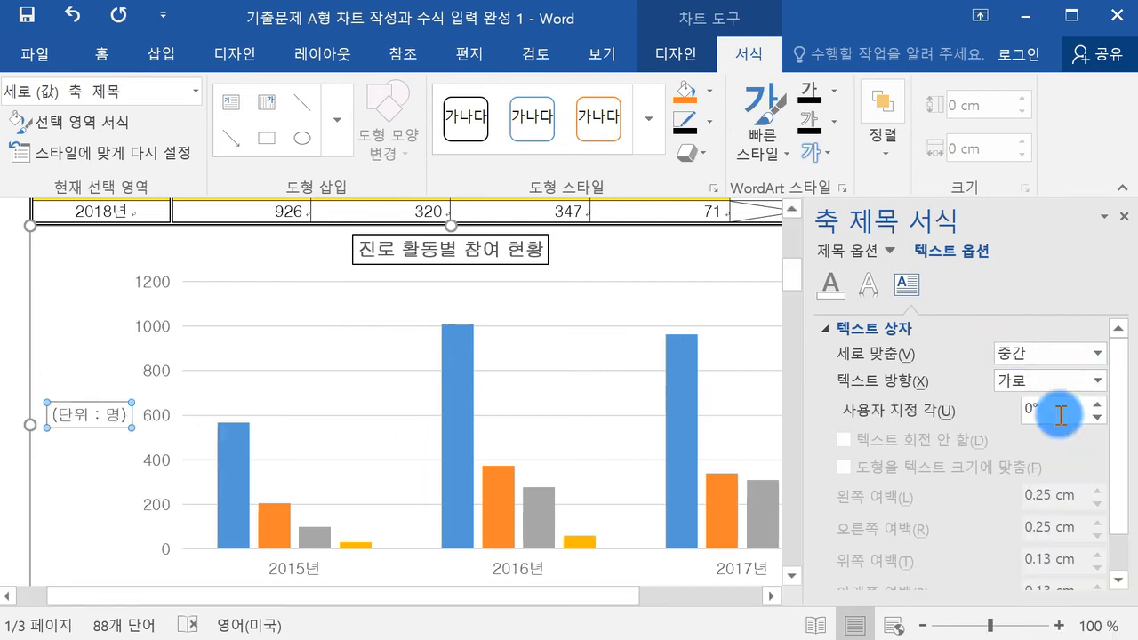
left_click(1124, 216)
left_click(1038, 365)
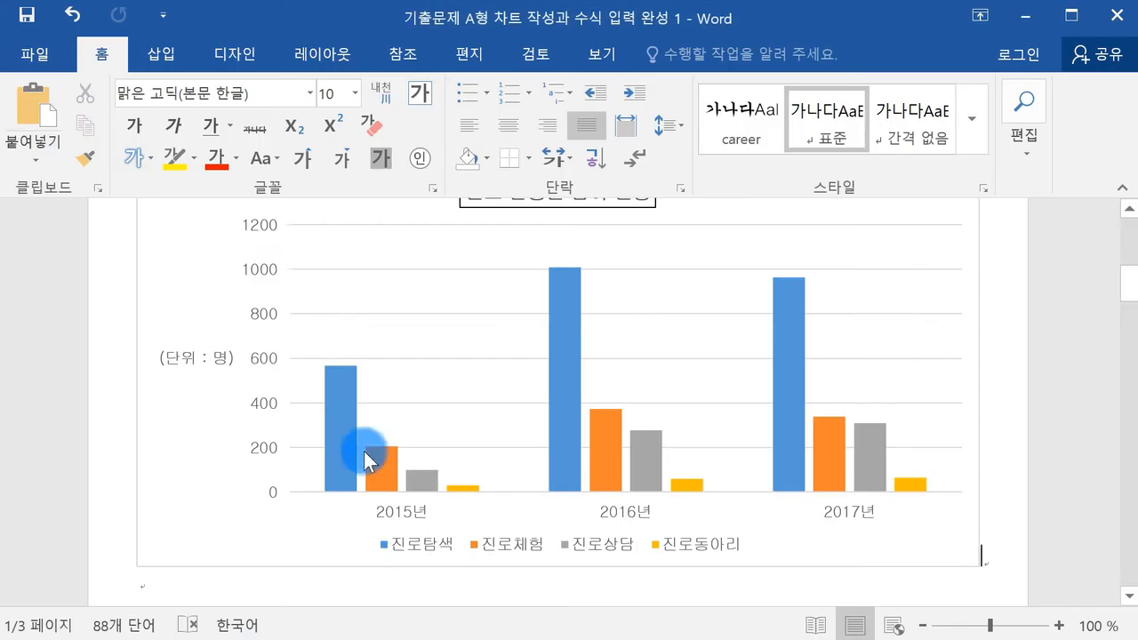
Open the axis formatting options for the chart's vertical value axis
scroll(322, 311, "up", 1)
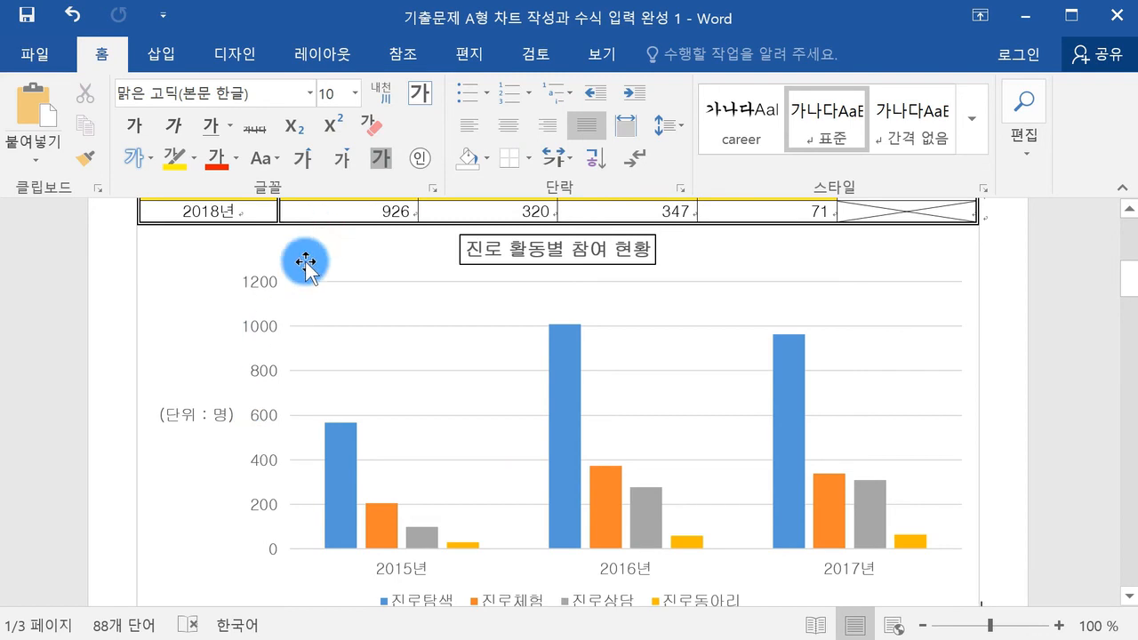
left_click(255, 278)
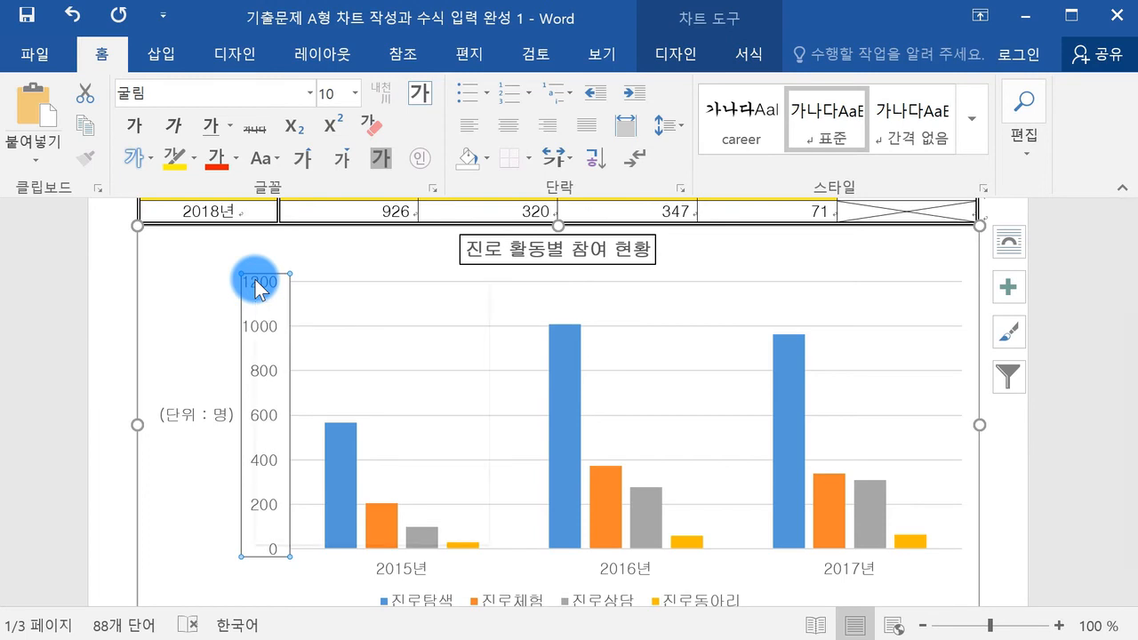
right_click(255, 288)
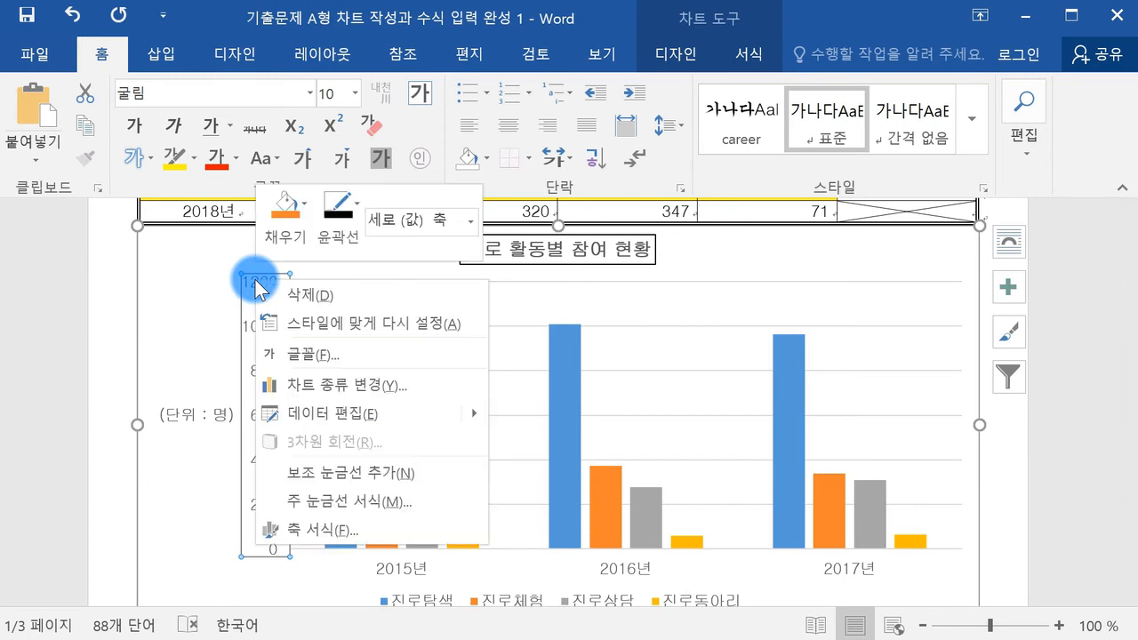
left_click(305, 530)
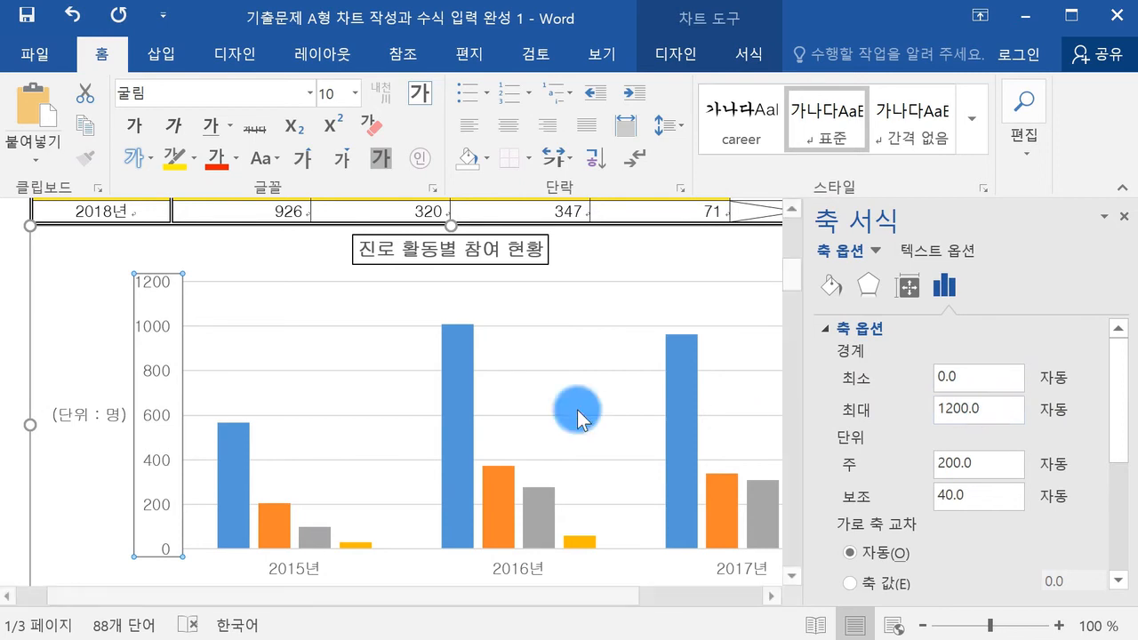
Try a maximum bound of 1400 on the vertical axis and reset it to automatic
double_click(985, 407)
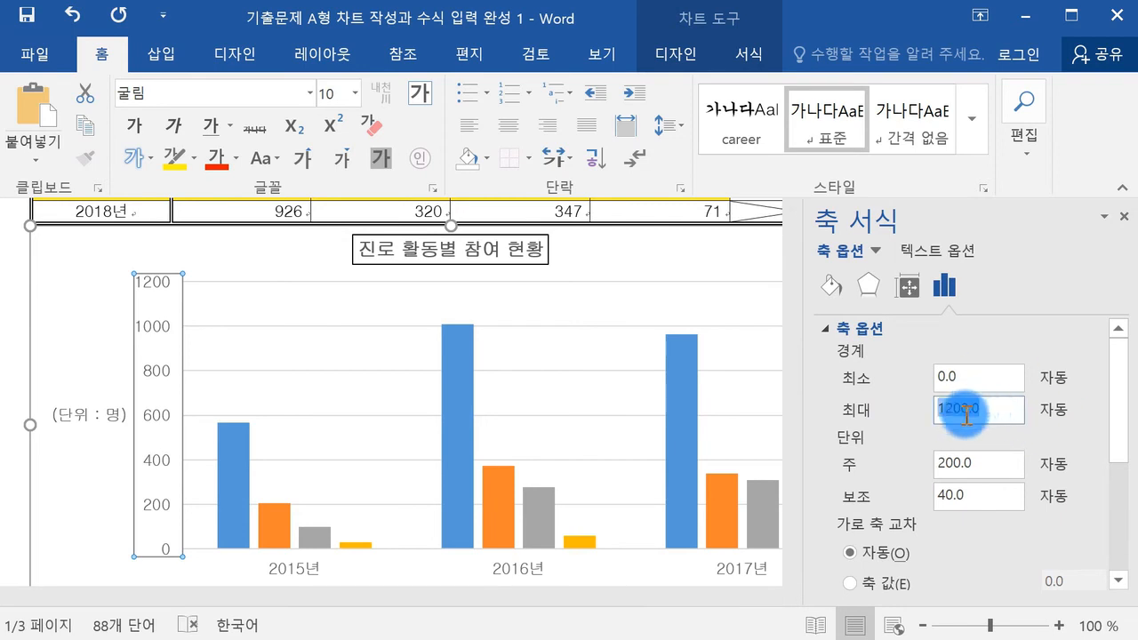
type("1")
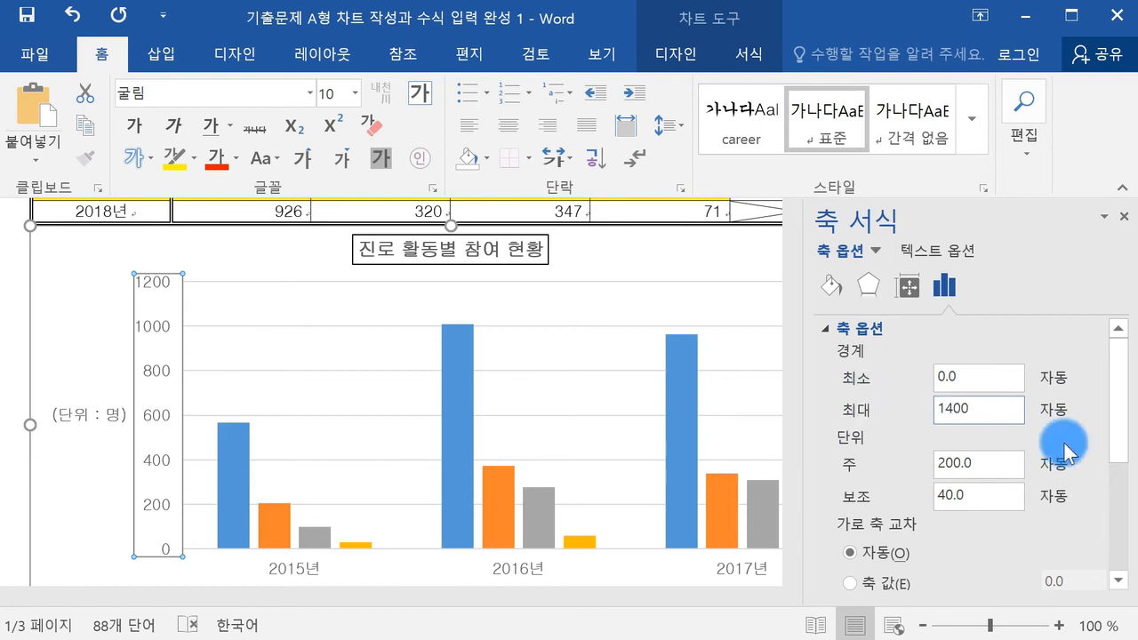
left_click(968, 376)
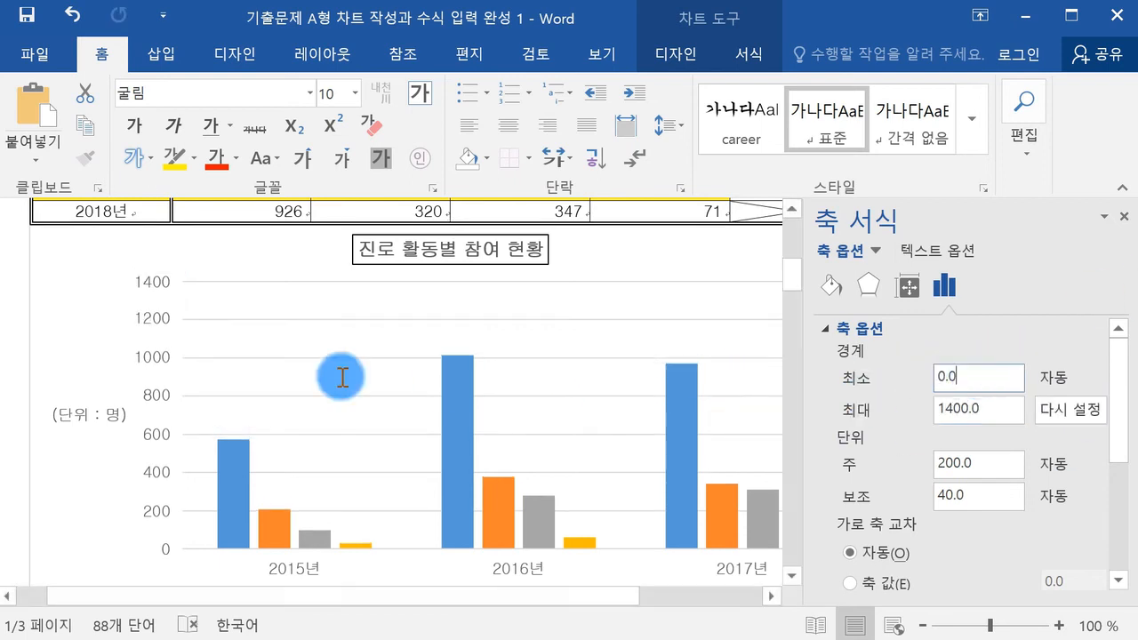
left_click(1076, 409)
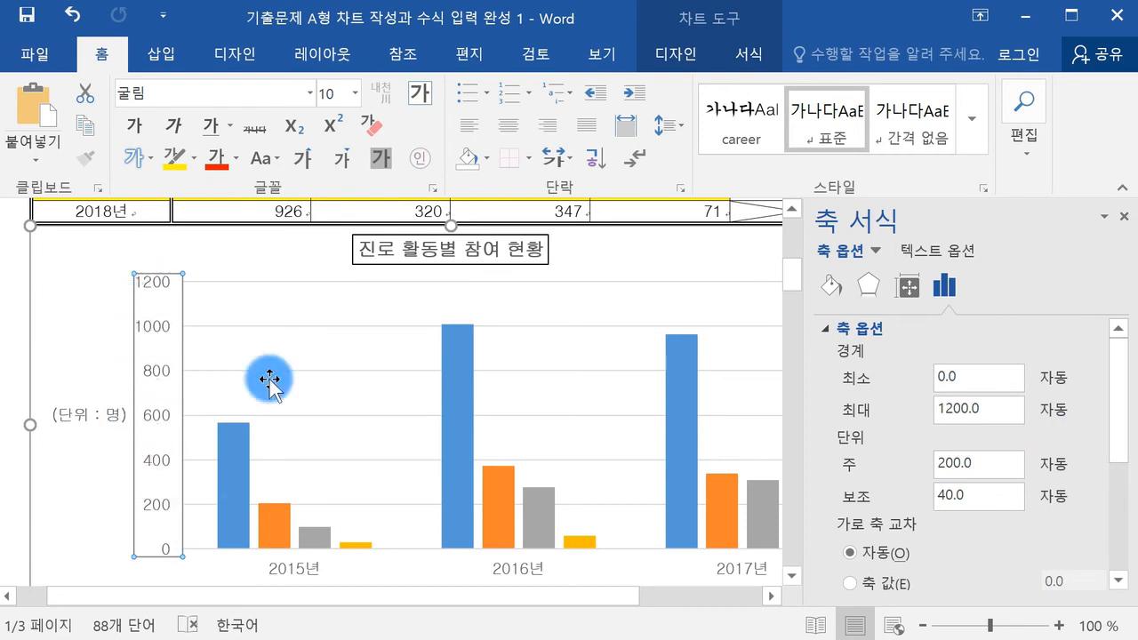
Try a major unit of 300 on the vertical axis and reset it to automatic
left_click_drag(982, 464, 900, 471)
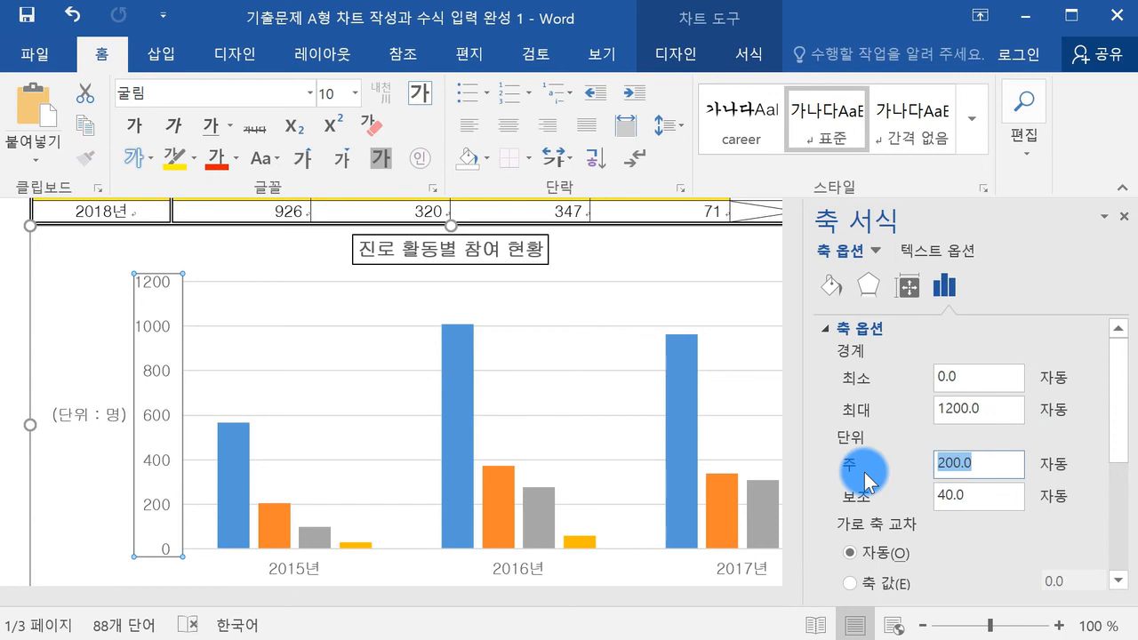
type("300")
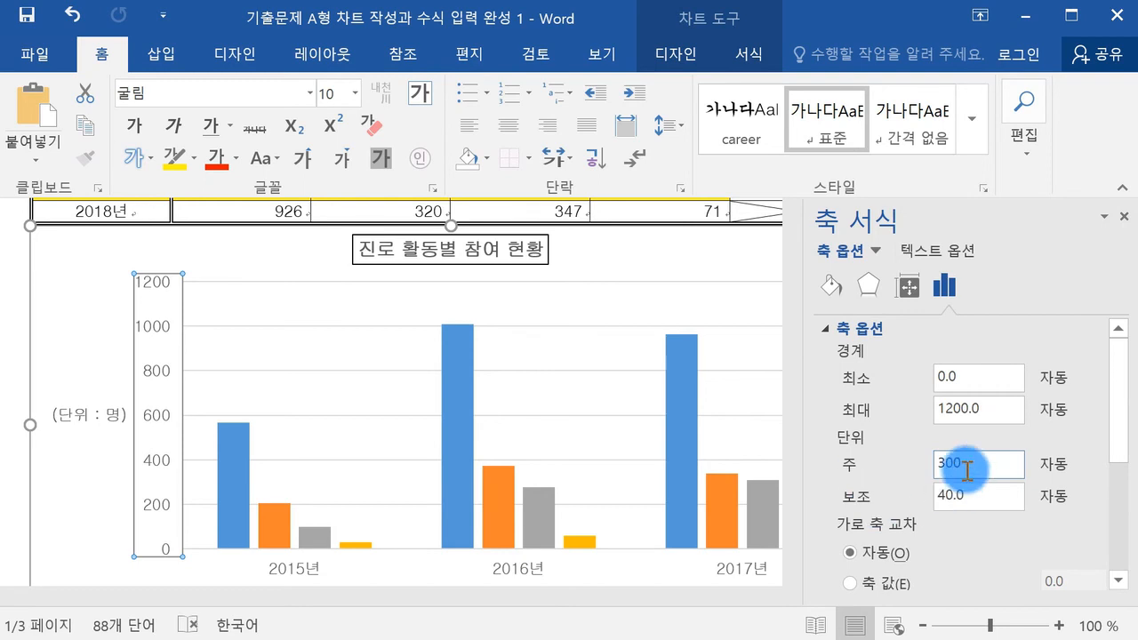
left_click(986, 407)
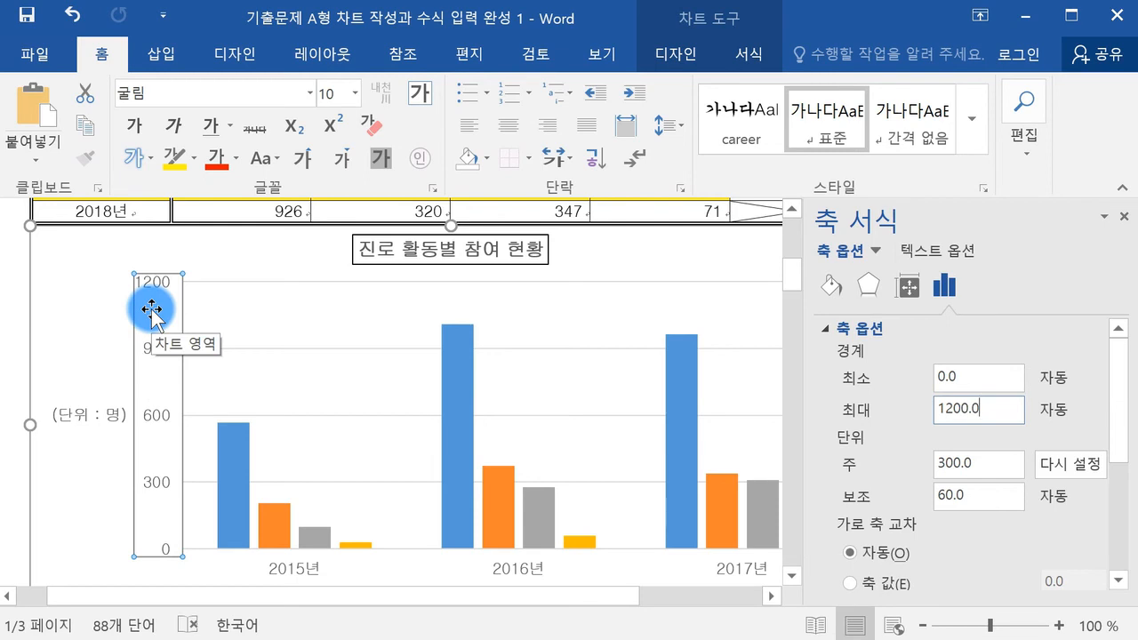
left_click(1063, 463)
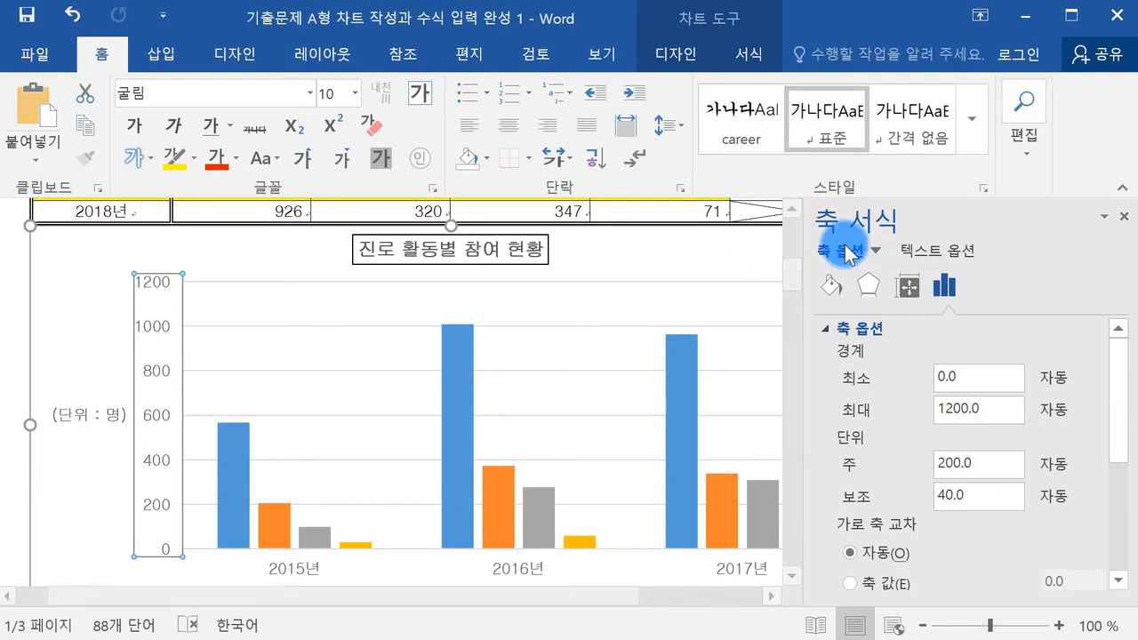
Try the number category (숫자) as the display format of the vertical axis and set it back to general (일반)
scroll(992, 388, "down", 5)
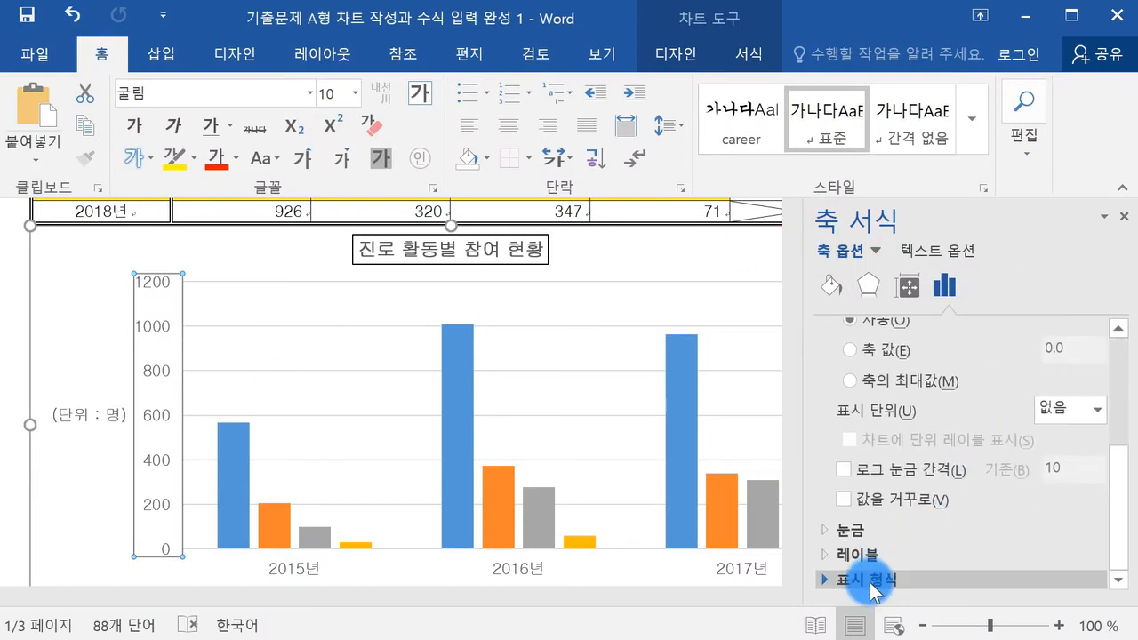
left_click(872, 585)
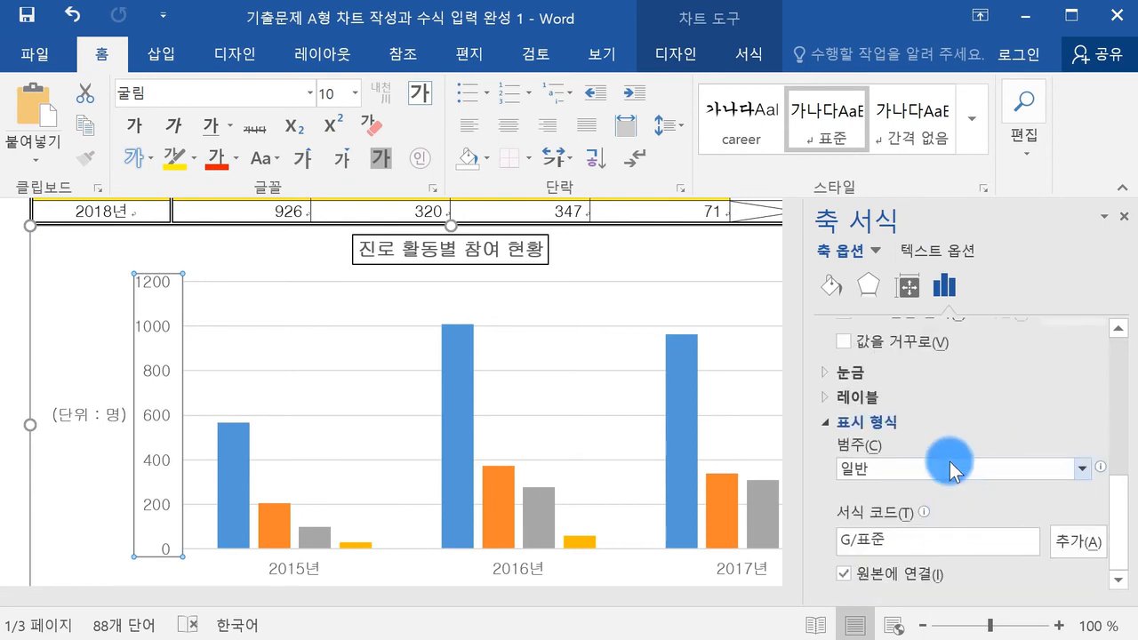
left_click(950, 461)
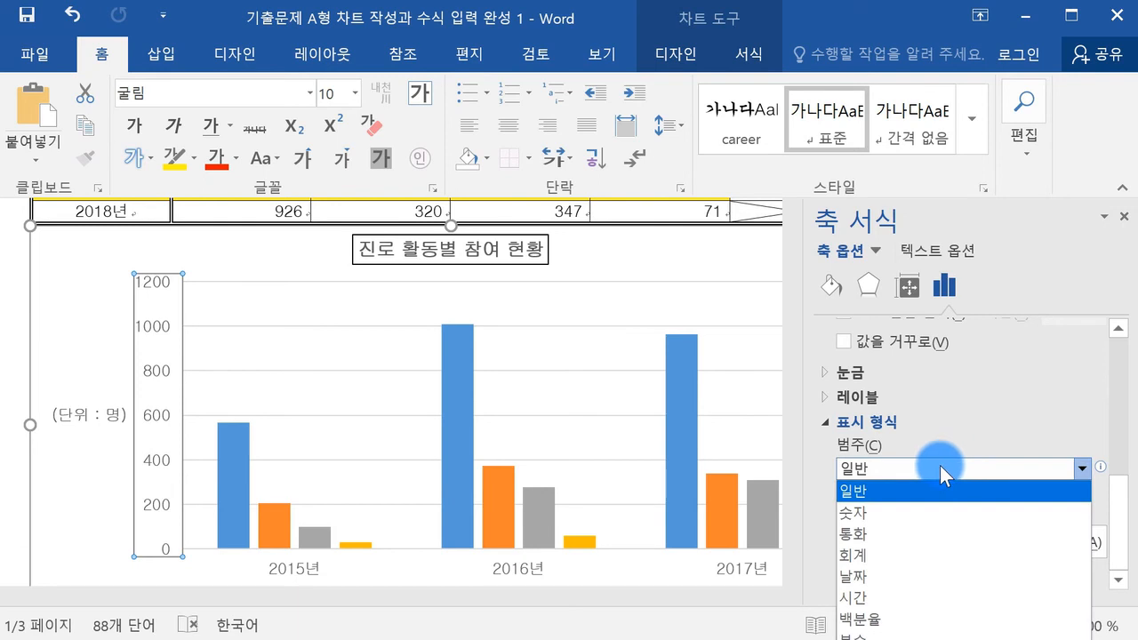
left_click(893, 510)
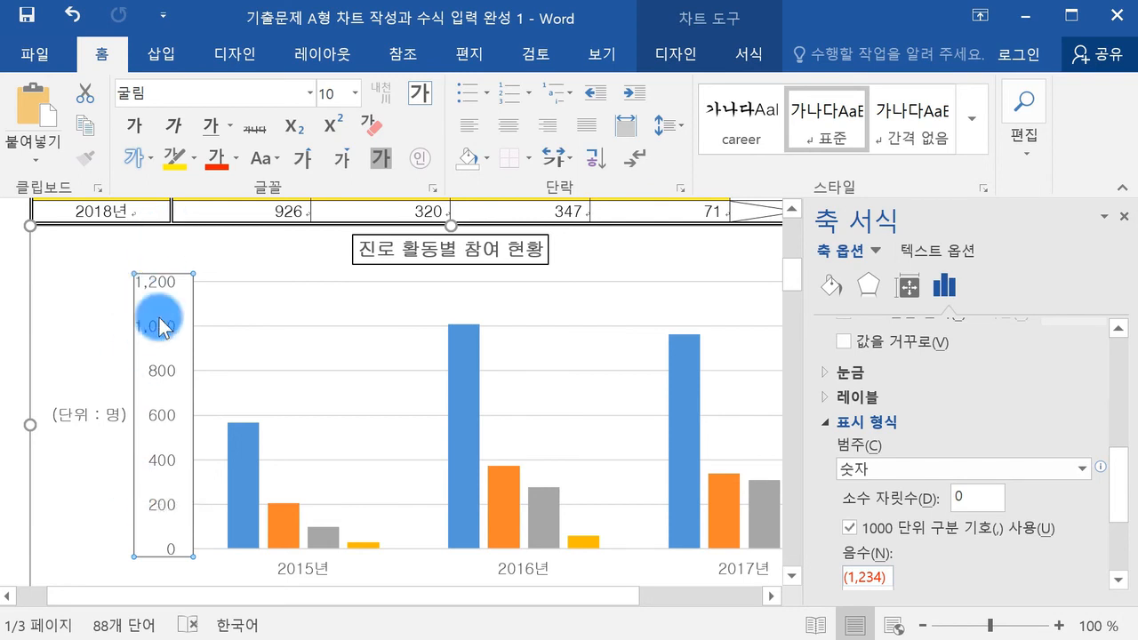
left_click(880, 470)
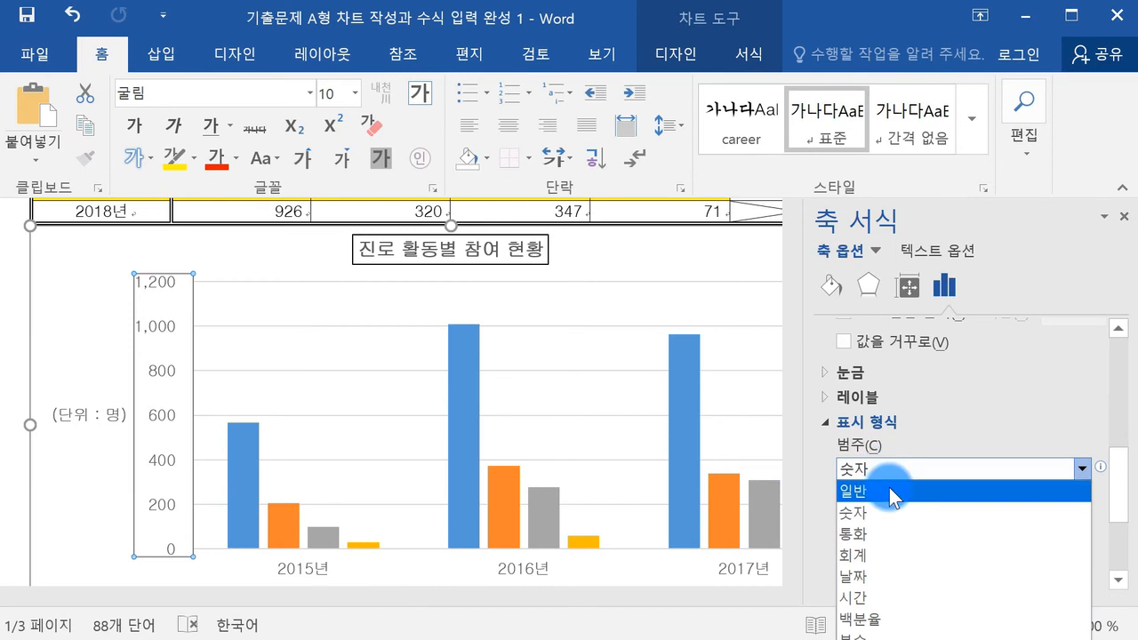
left_click(889, 487)
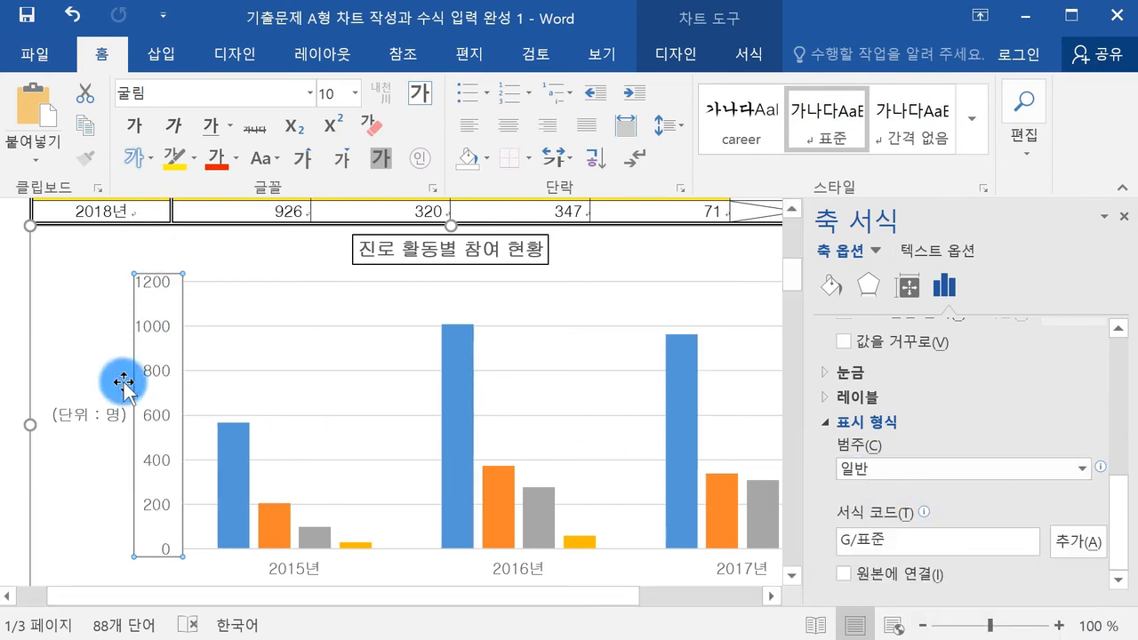
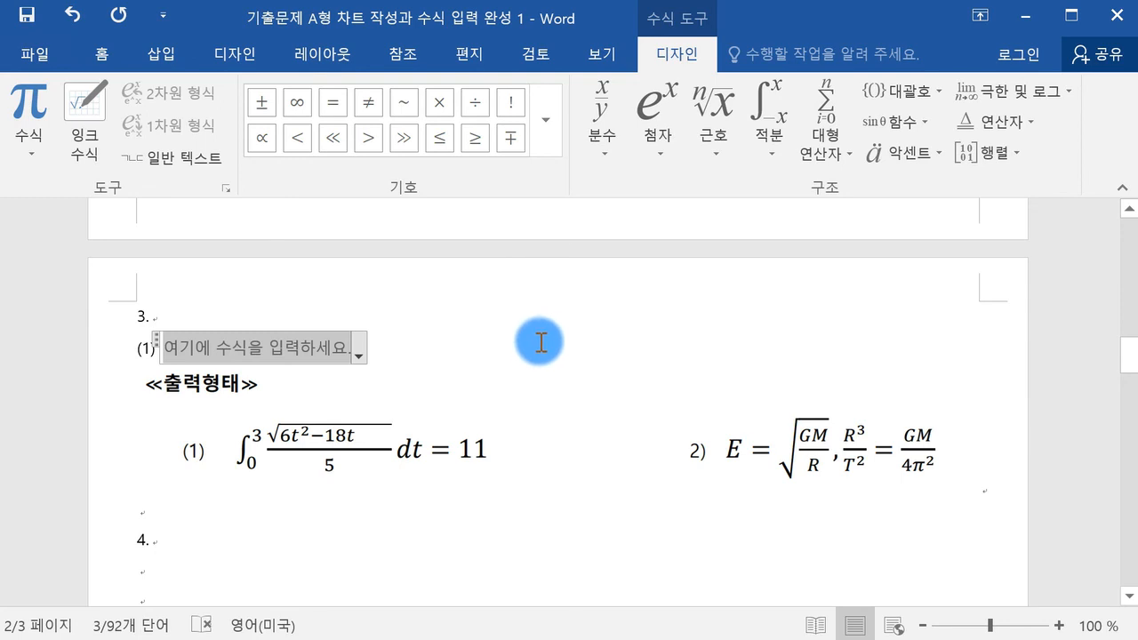
Try entering x in the equation placeholder beside (1) under question 3 and undo it
type("ㅌ")
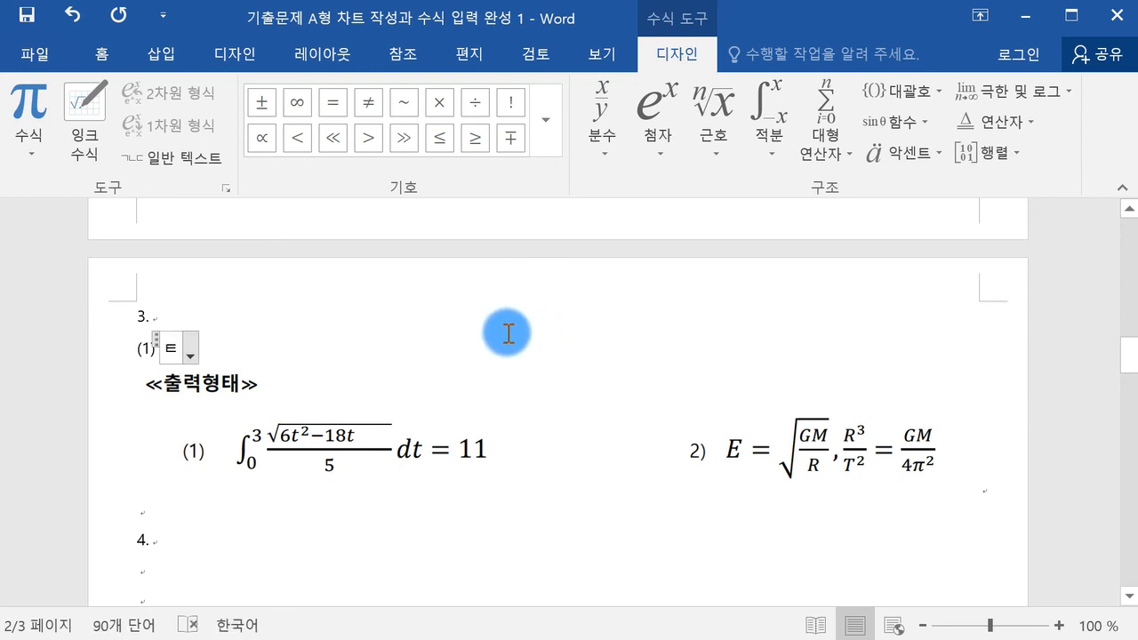
left_click(169, 345)
key("BackSpace")
key("alt+equal")
type("x")
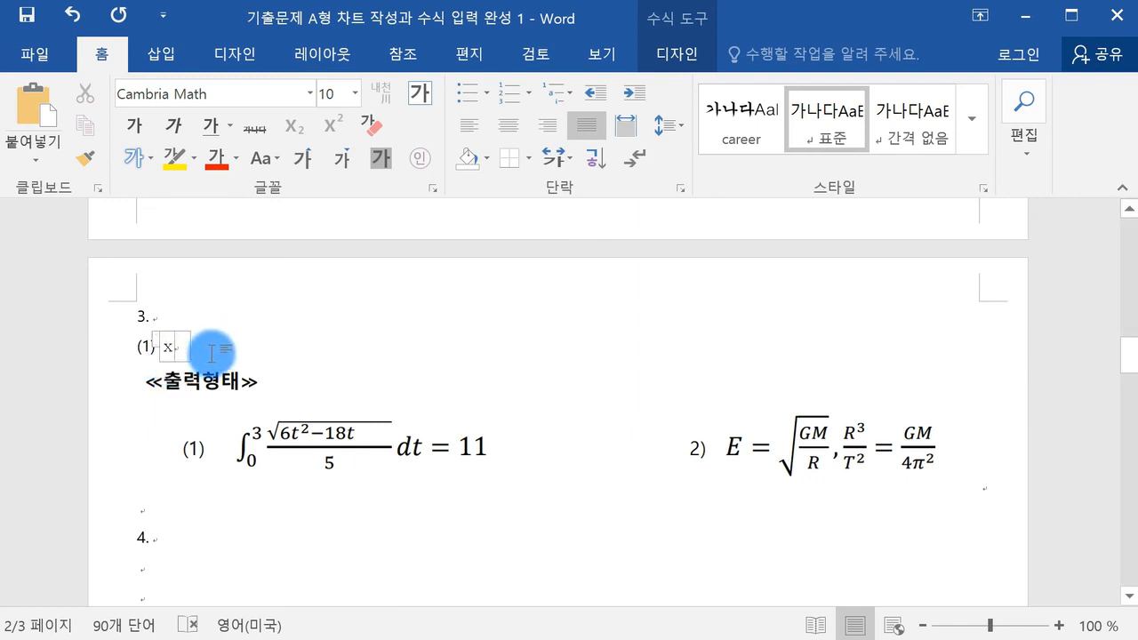
key("ctrl+z")
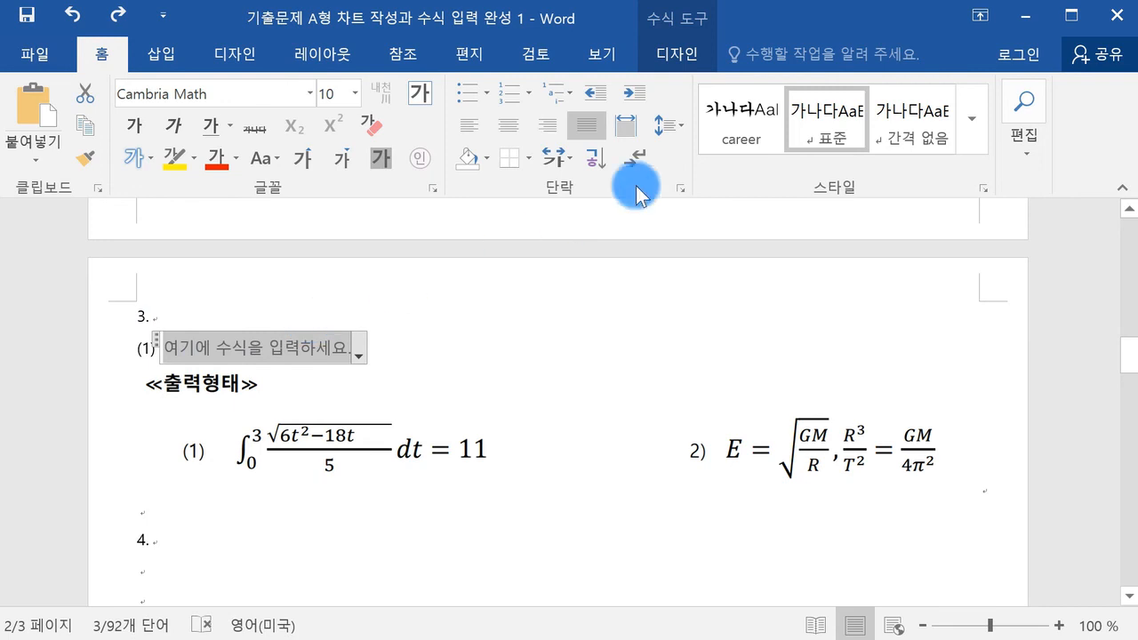
Try inserting a multiplication sign from the equation symbols into the placeholder beside (1) and undo it
left_click(682, 52)
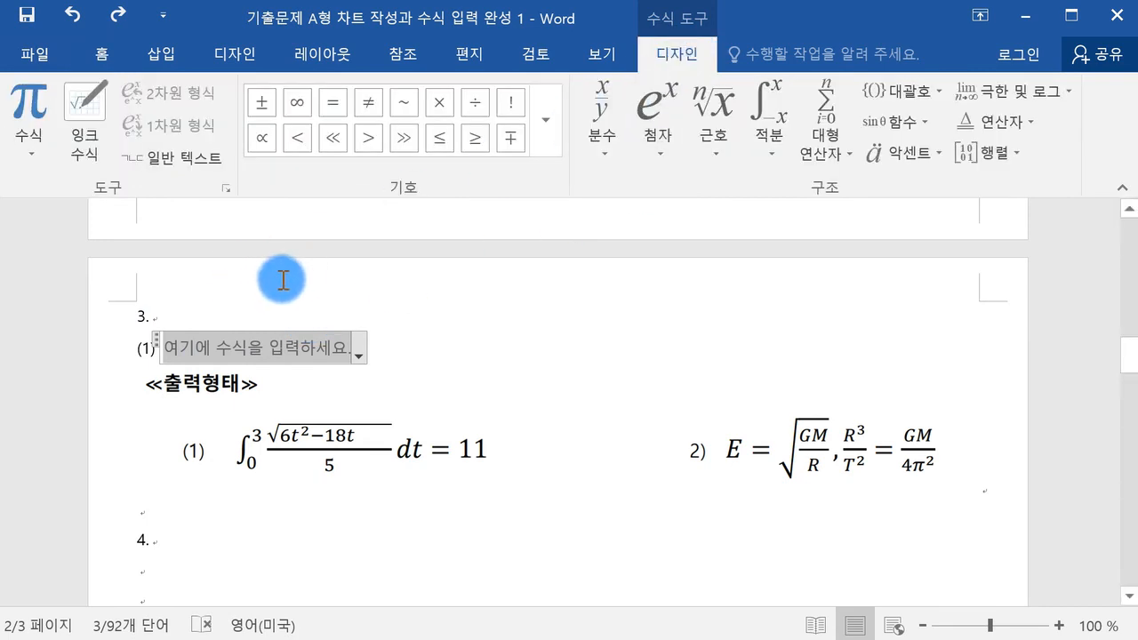
left_click(439, 105)
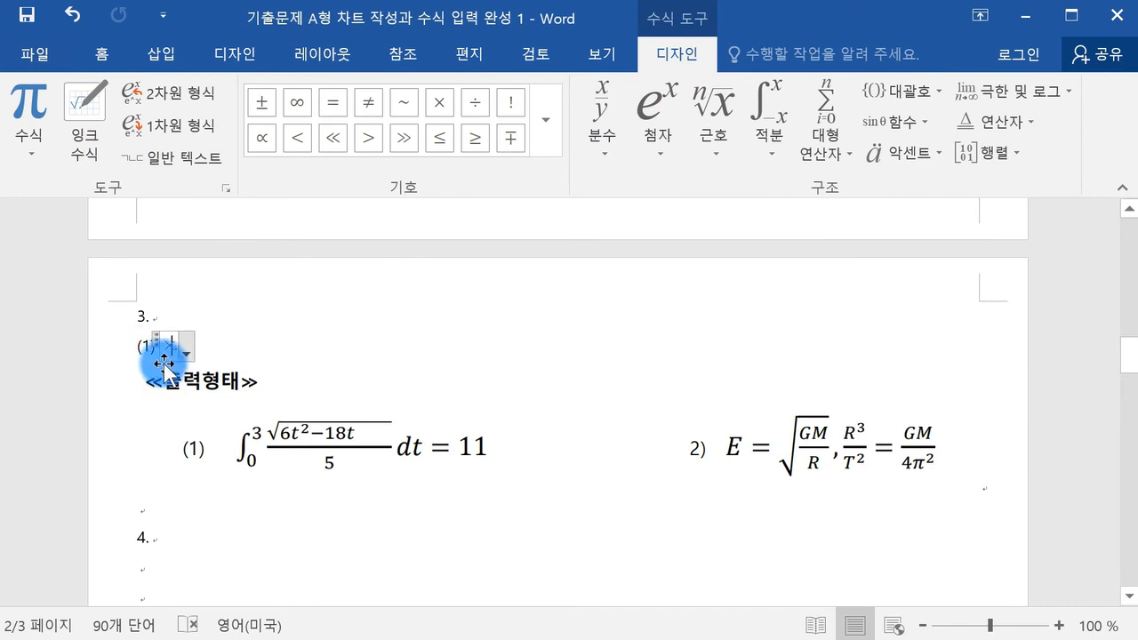
key("ctrl+z")
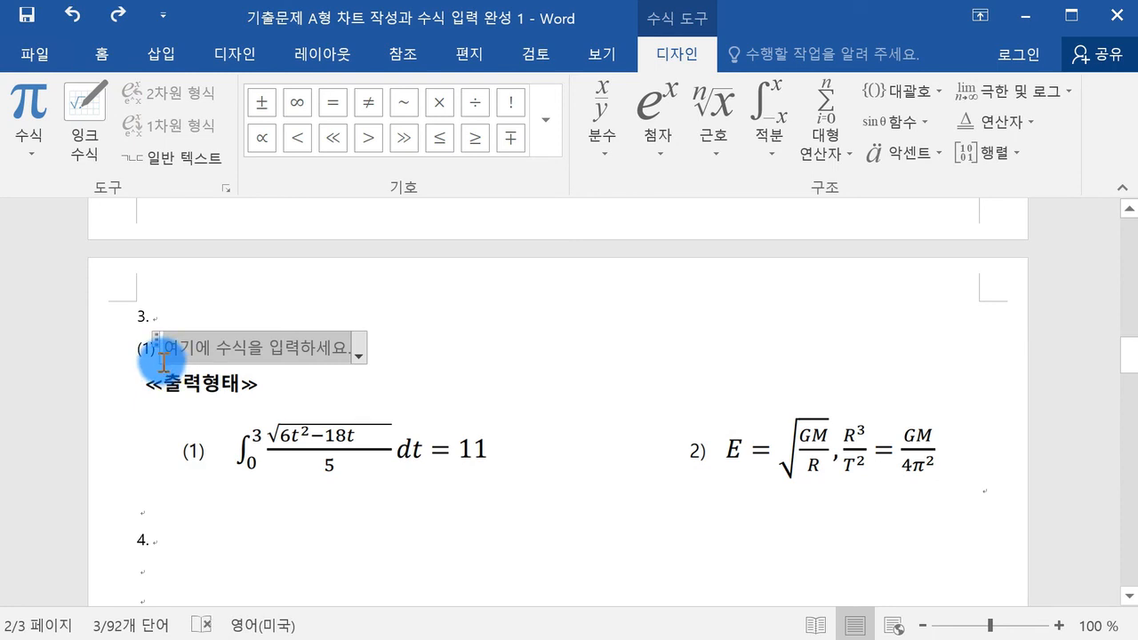
Examine the equation symbol sets for basic math, Greek letters, operators and negated relations
left_click(544, 133)
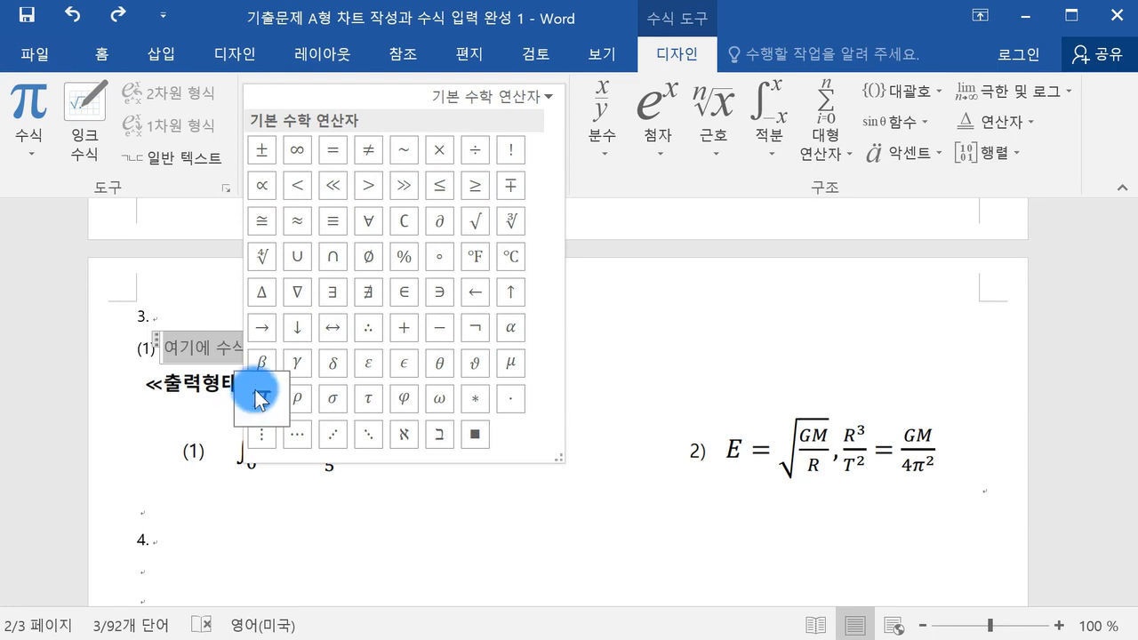
left_click(506, 95)
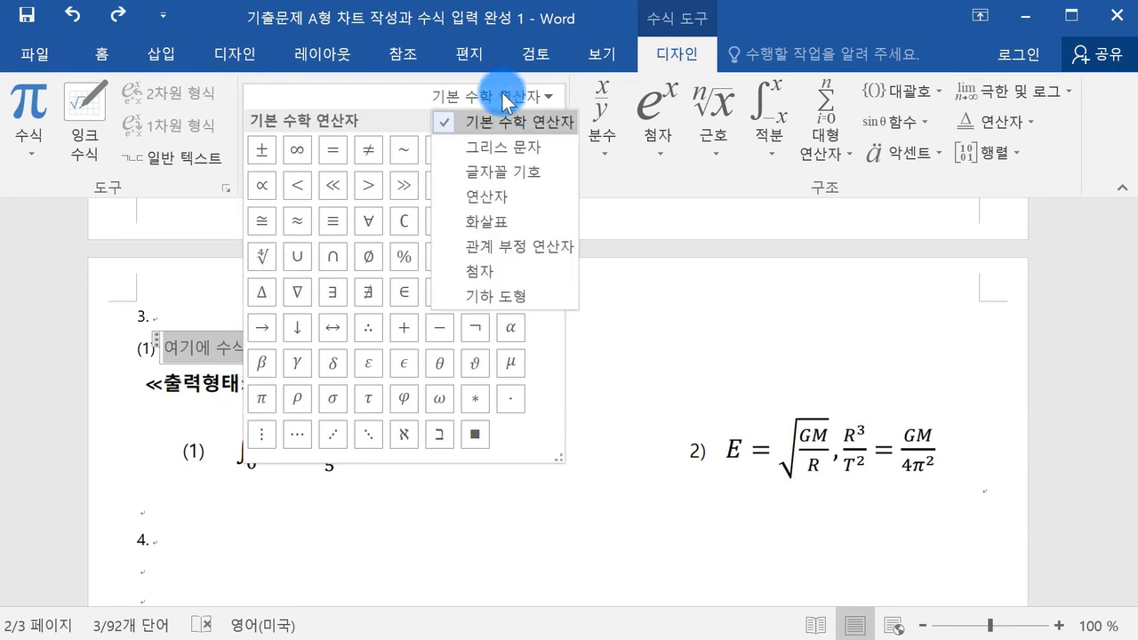
left_click(488, 146)
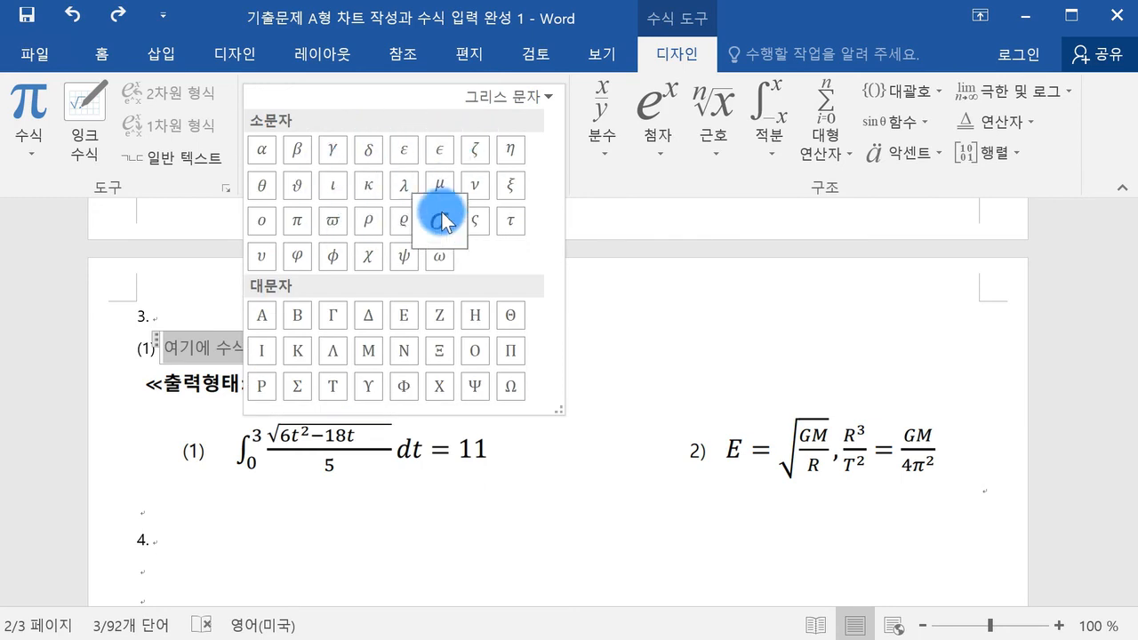
left_click(512, 100)
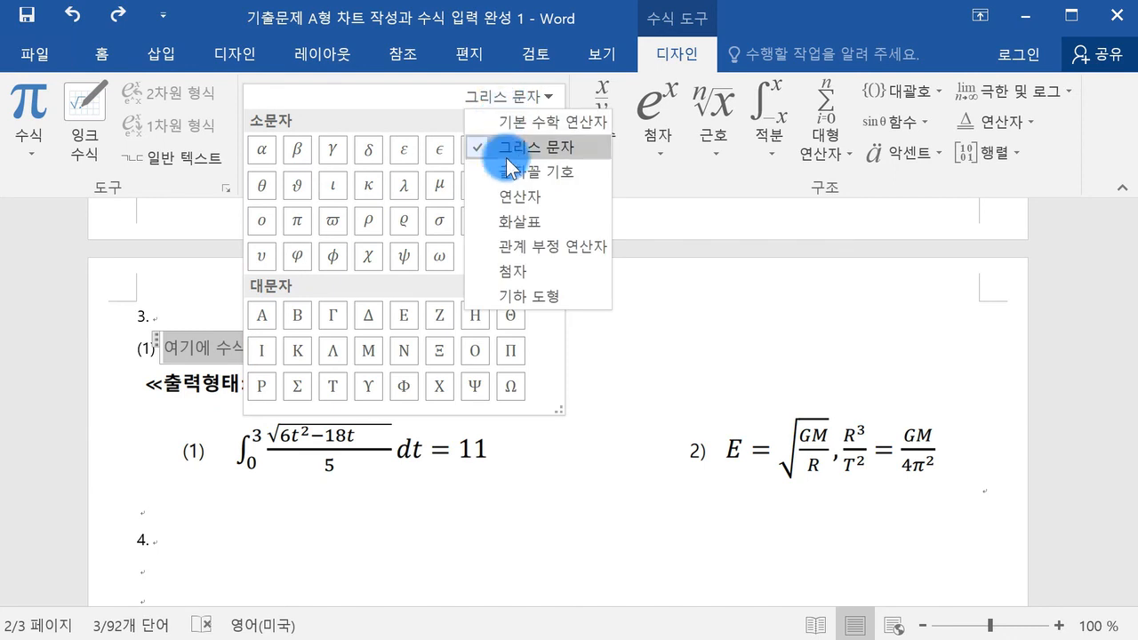
left_click(521, 204)
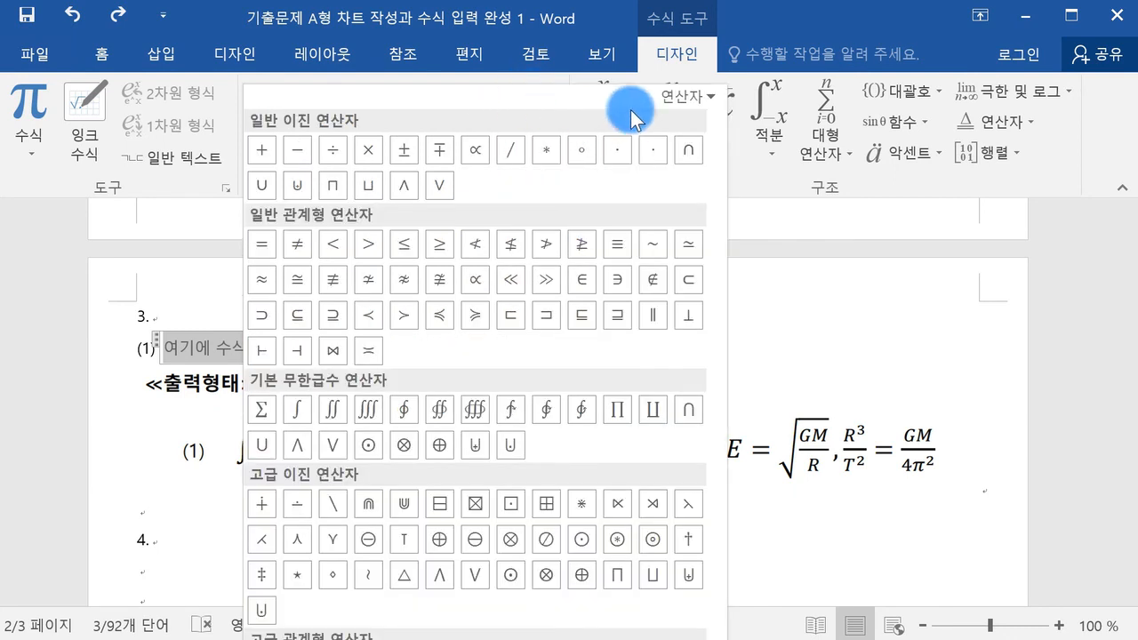
left_click(692, 98)
left_click(702, 242)
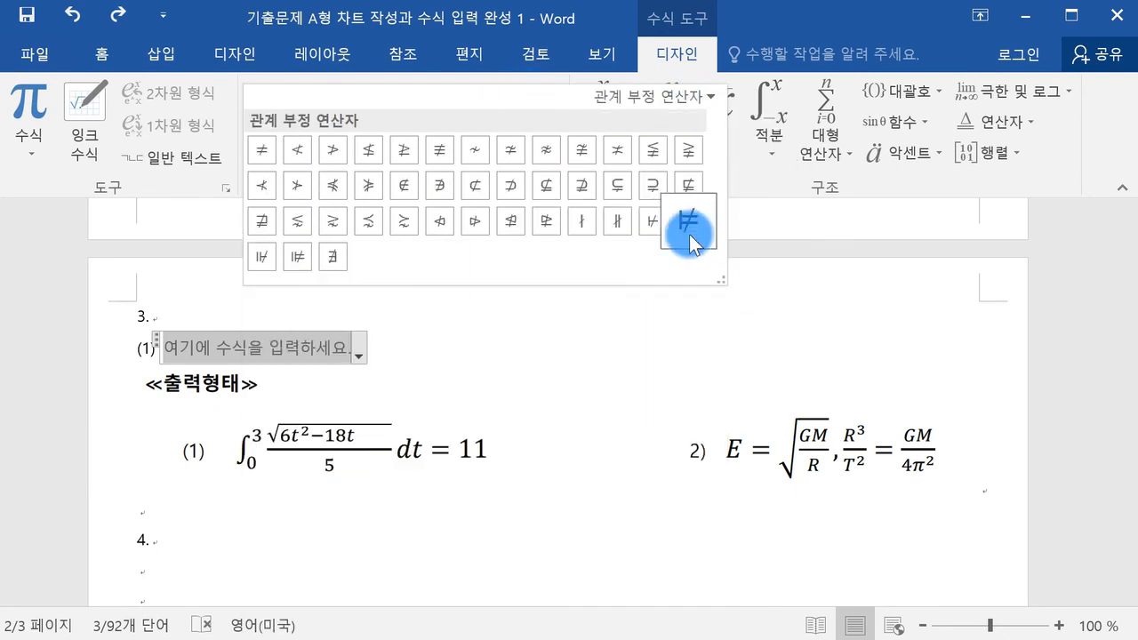
left_click(676, 103)
left_click(666, 117)
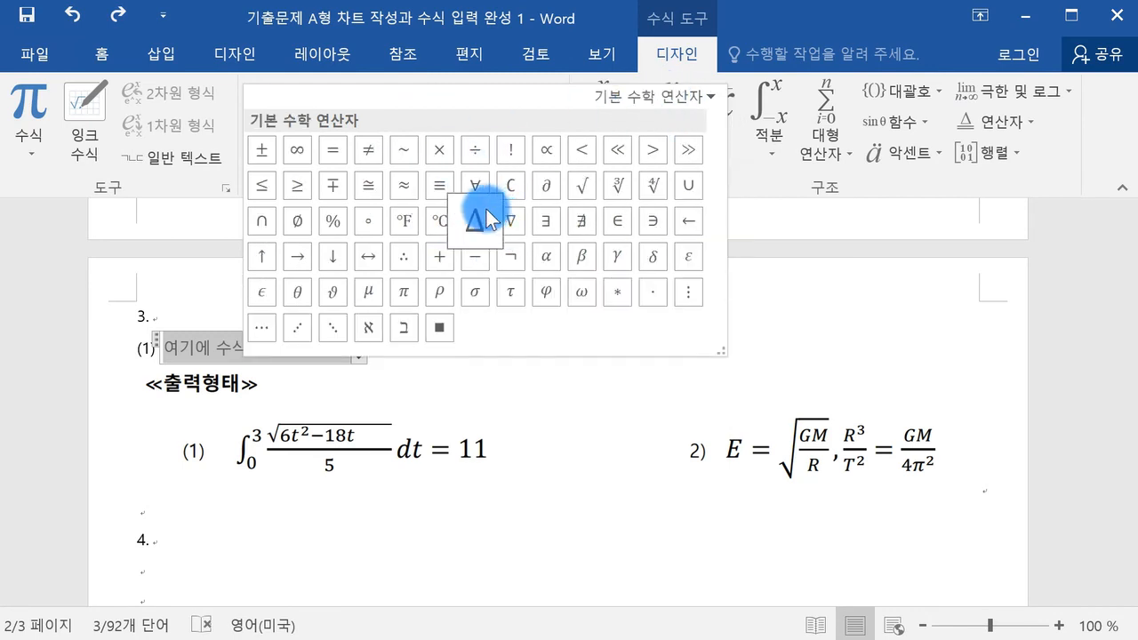
left_click(774, 24)
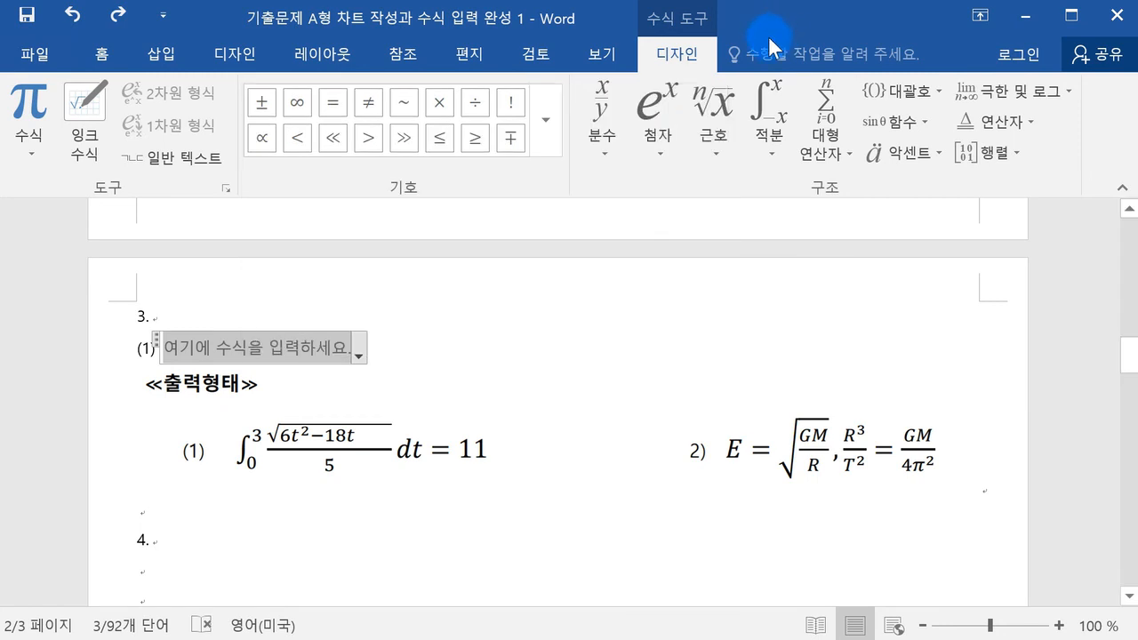
Insert an empty superscript structure into the equation placeholder beside (1)
left_click(598, 147)
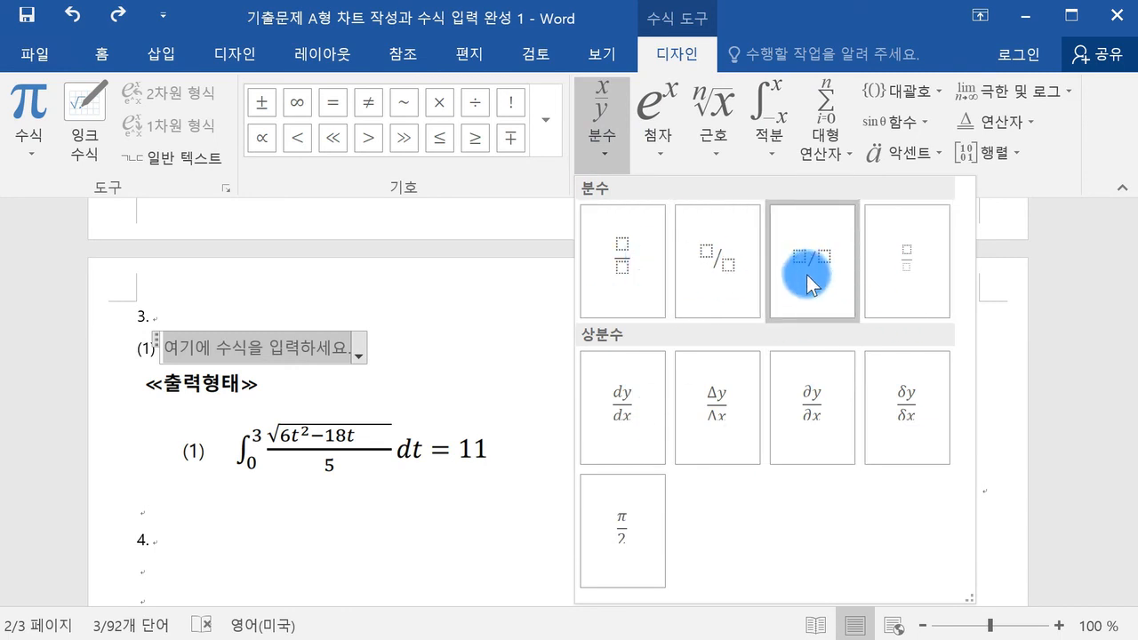
left_click(655, 153)
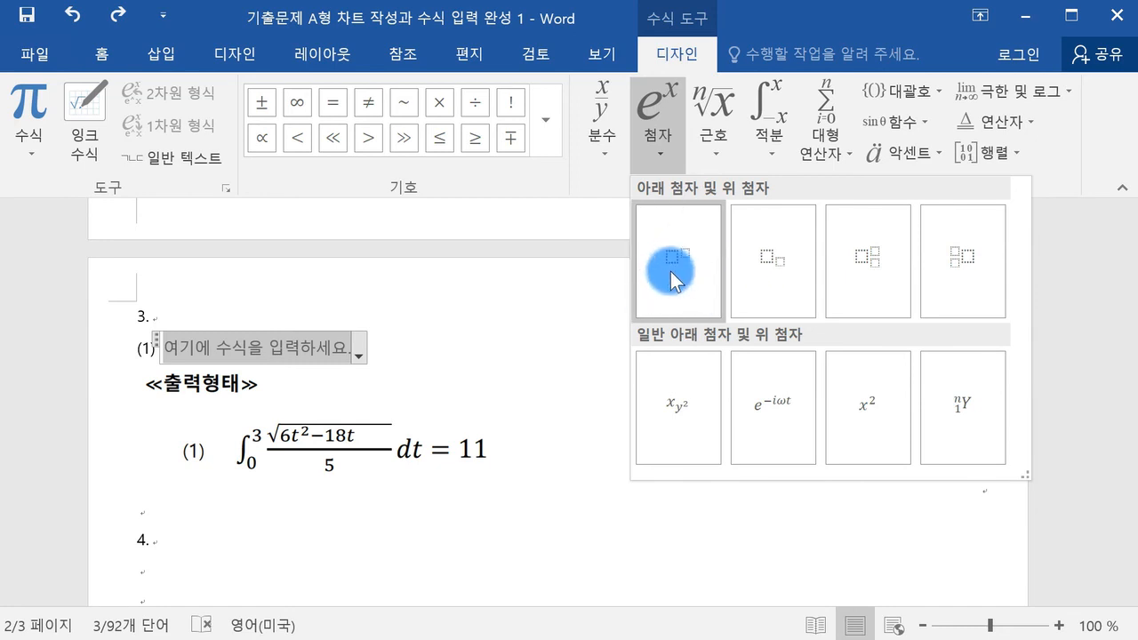
left_click(671, 281)
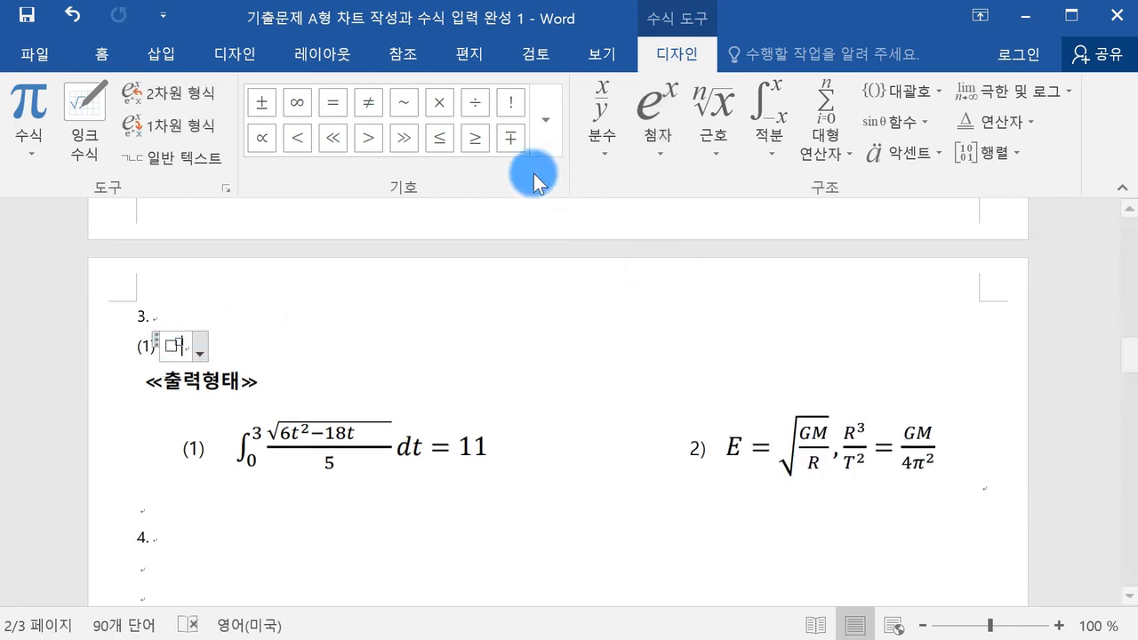
left_click(665, 145)
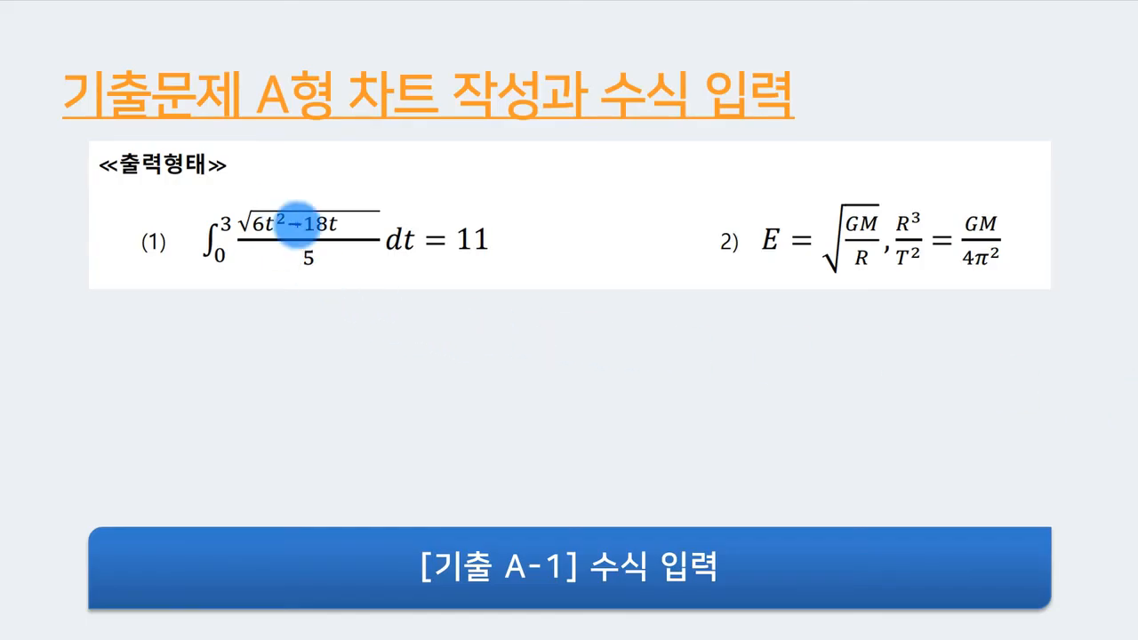
mouse_move(282, 223)
left_mouse_down()
mouse_move(279, 198)
mouse_move(281, 240)
left_mouse_up()
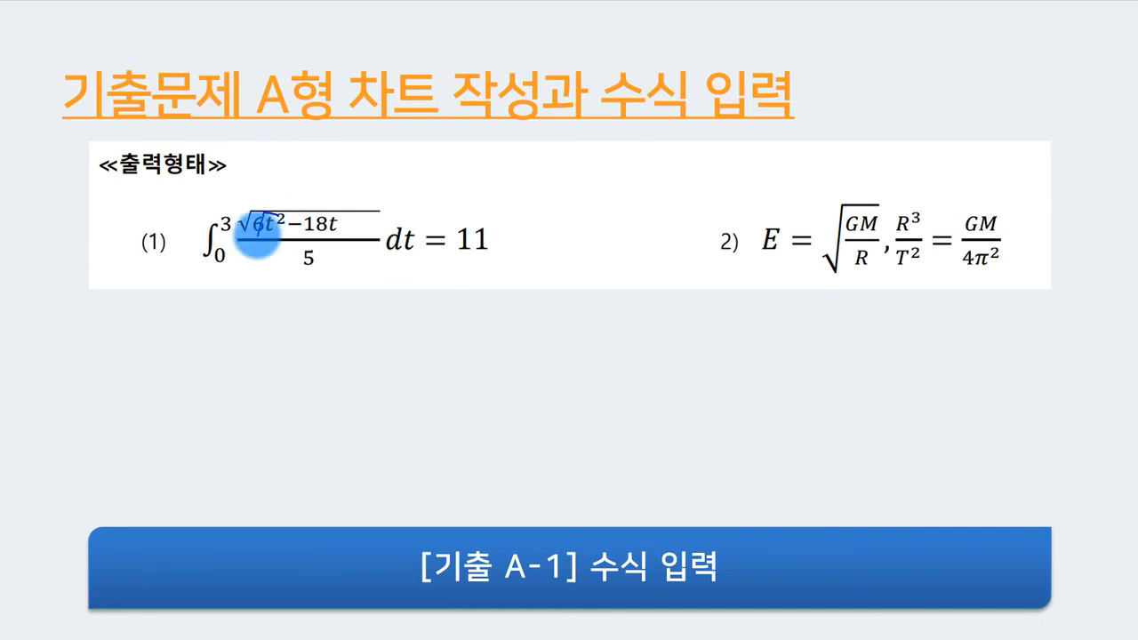
mouse_move(268, 237)
left_mouse_down()
mouse_move(275, 207)
mouse_move(290, 225)
mouse_move(295, 211)
mouse_move(264, 211)
mouse_move(275, 236)
mouse_move(277, 211)
mouse_move(292, 220)
mouse_move(292, 210)
left_mouse_up()
key("Escape")
key("Escape")
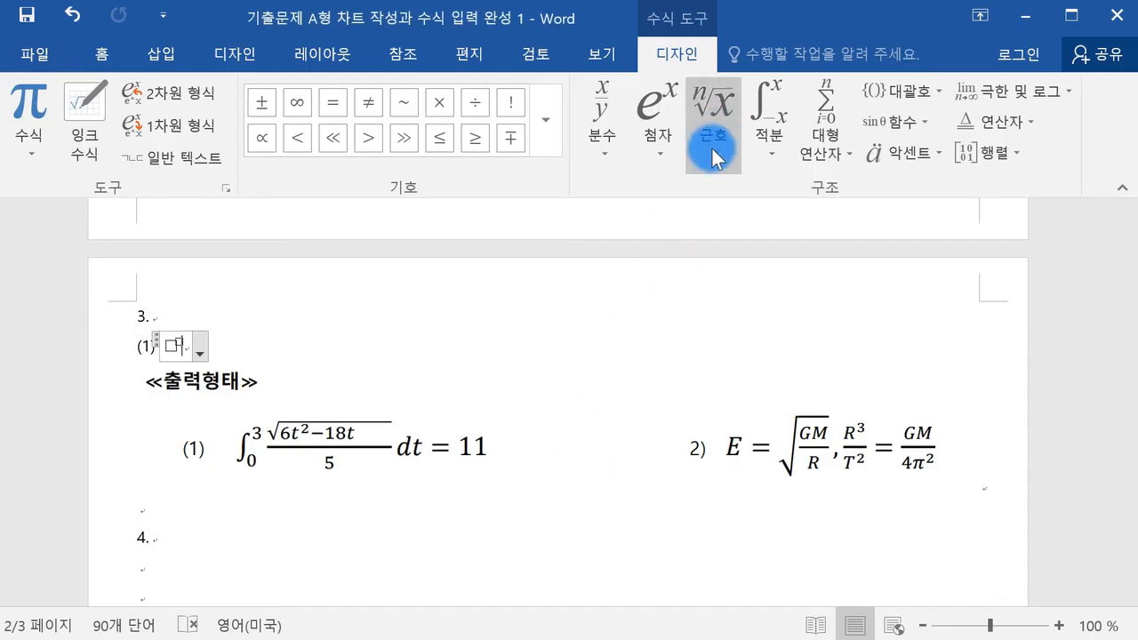
Examine the available equation structures for radicals, integrals, large operators, brackets, functions, accents, and limits and logarithms
left_click(714, 158)
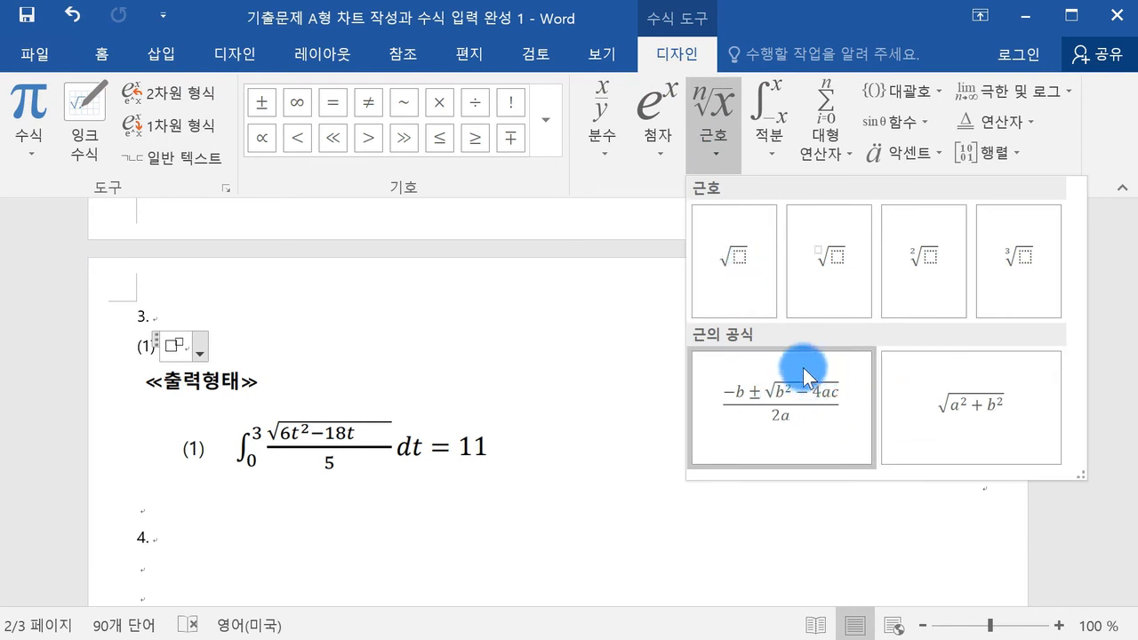
left_click(780, 153)
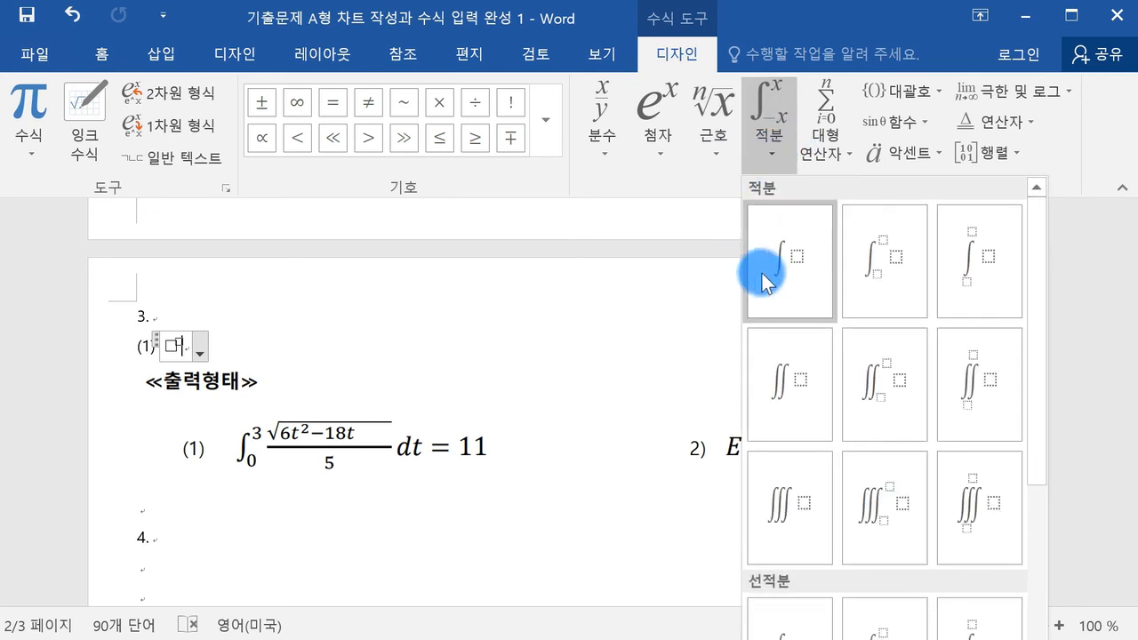
left_click_drag(1033, 390, 995, 602)
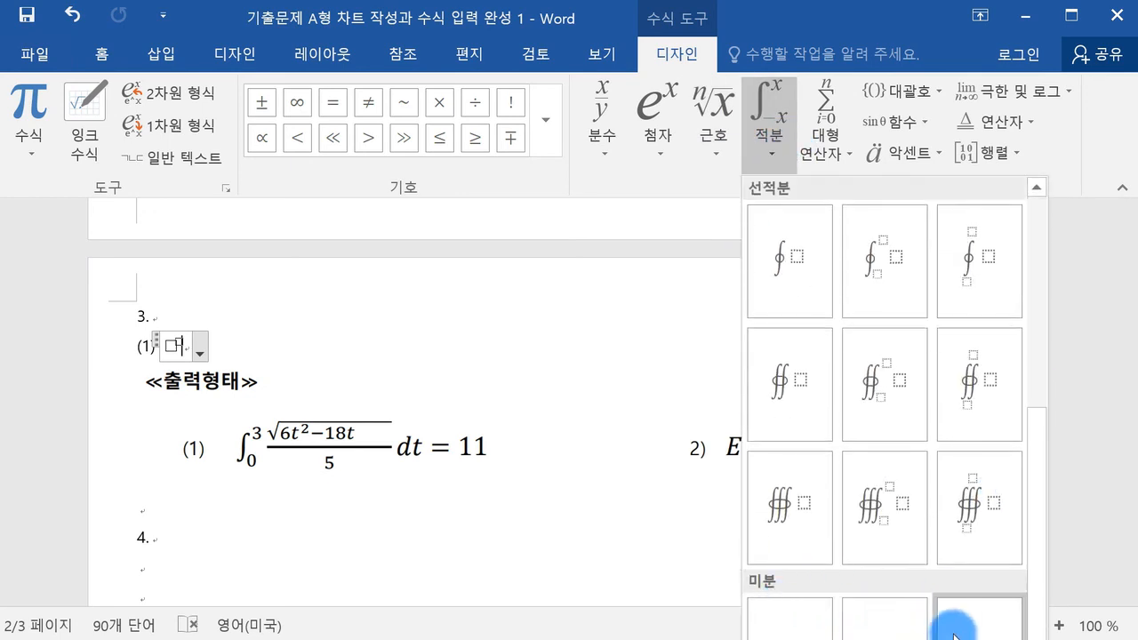
left_click(826, 150)
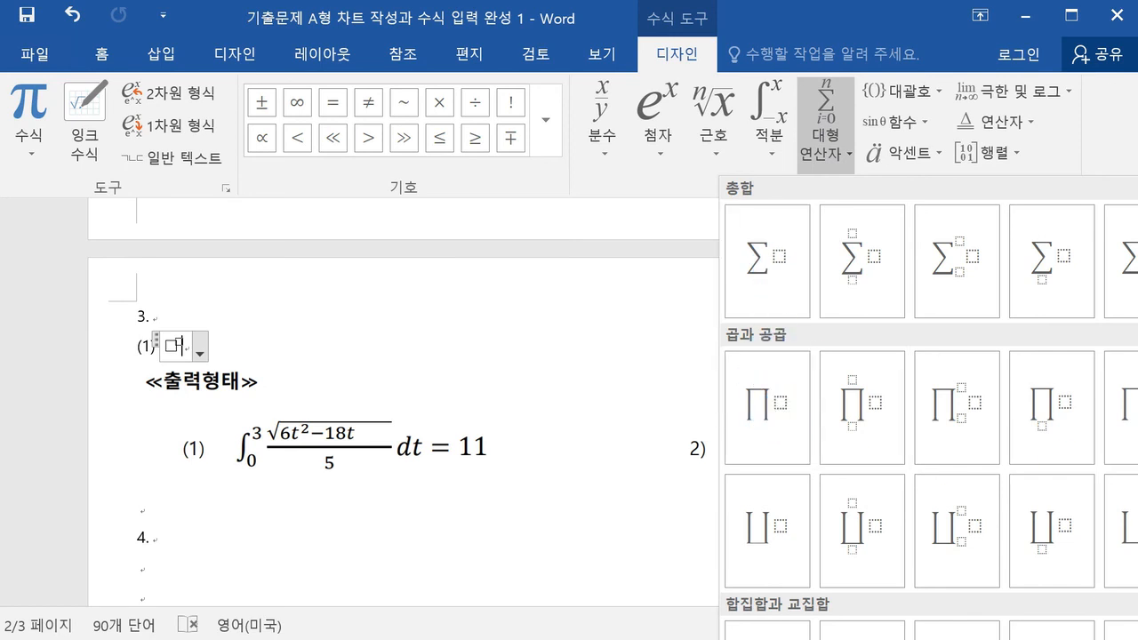
scroll(1074, 480, "down", 5)
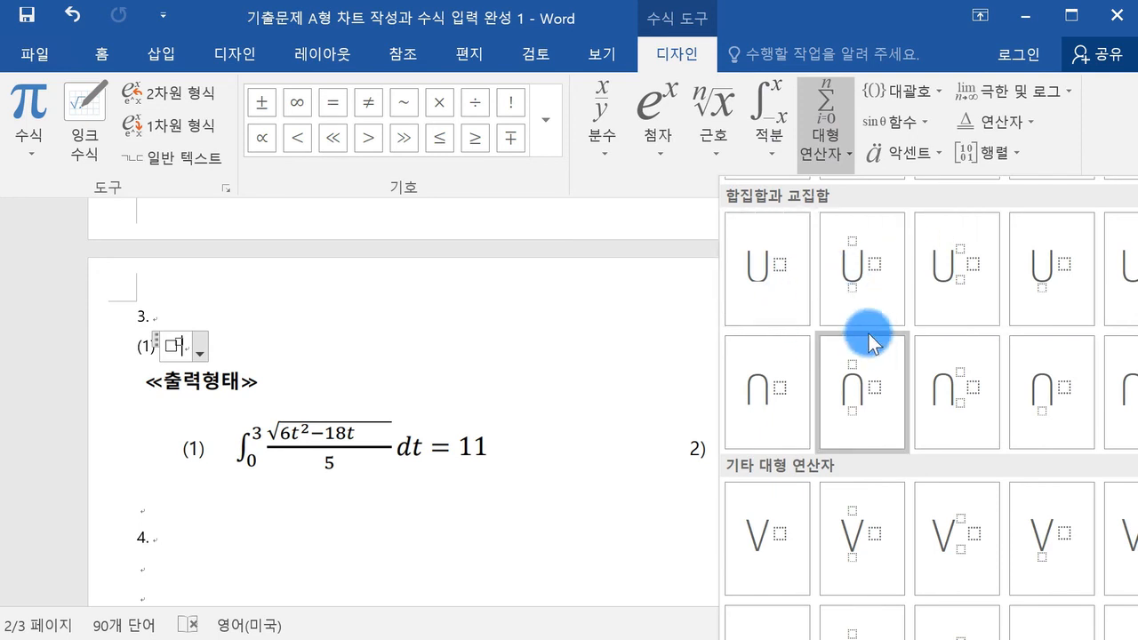
left_click(909, 93)
left_click(910, 94)
left_click(913, 96)
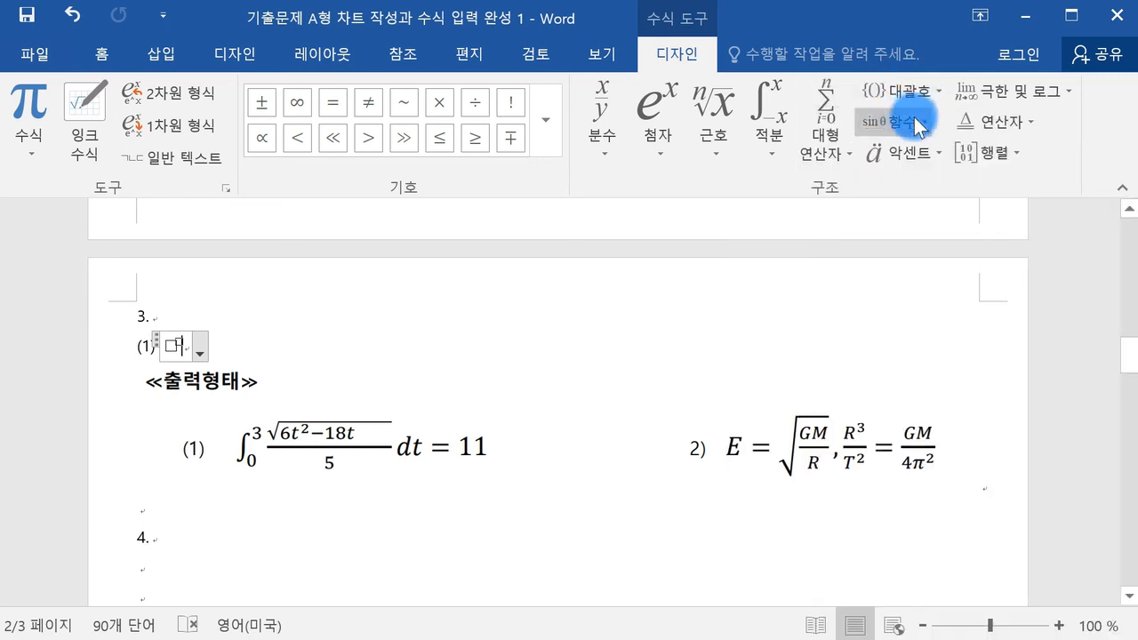
left_click(900, 120)
left_click(929, 158)
left_click(929, 157)
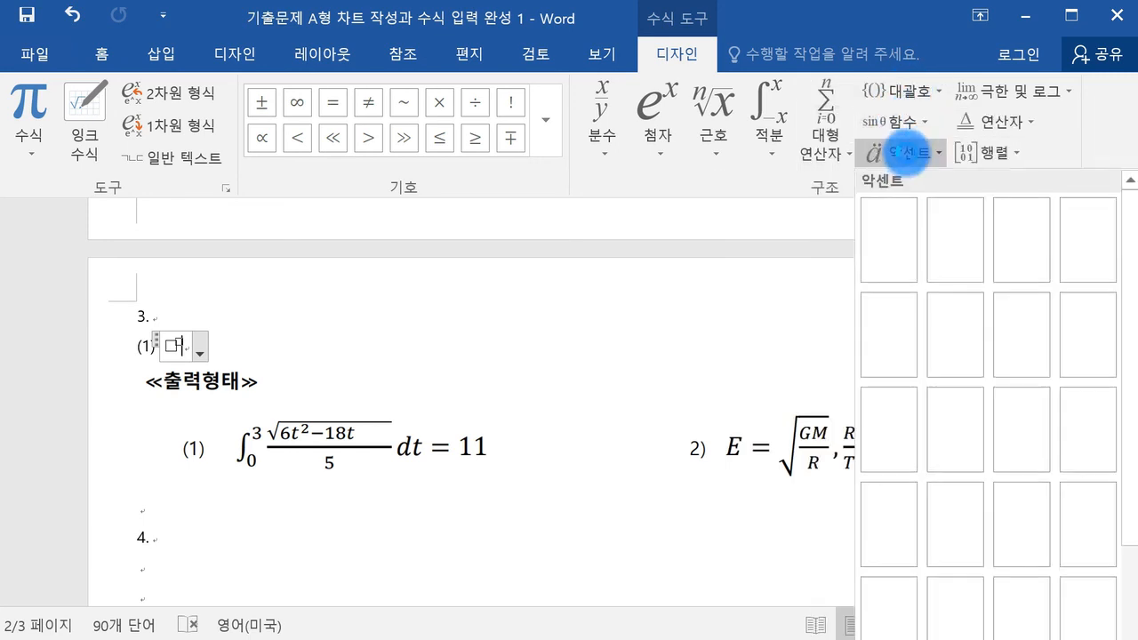
left_click(909, 152)
left_click(999, 96)
left_click(998, 96)
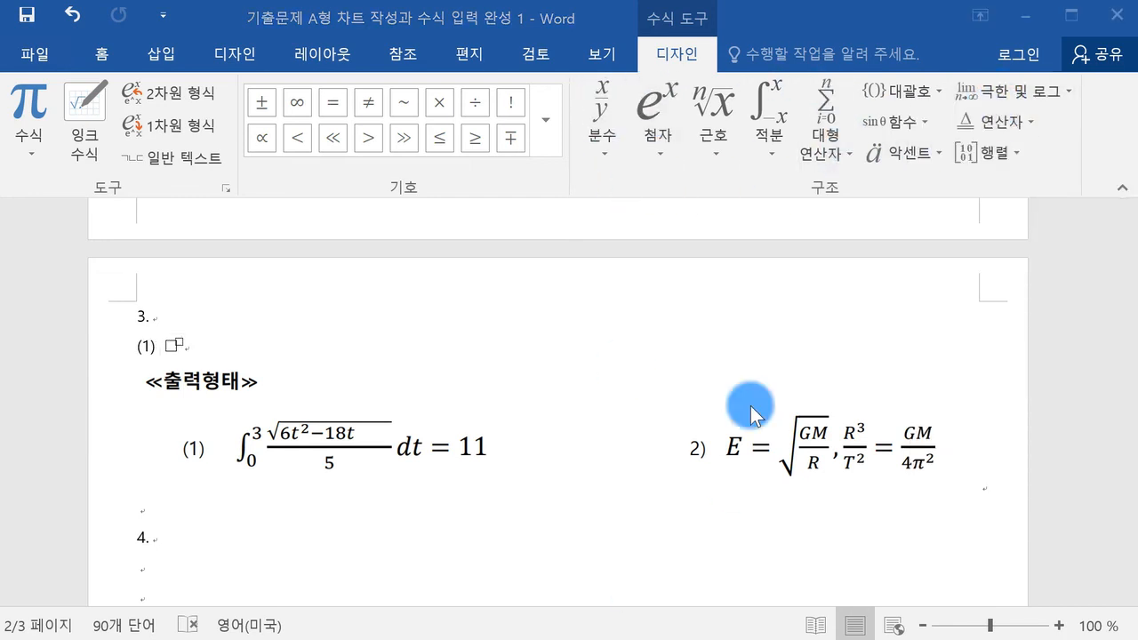
Delete the equation with the empty superscript structure beside (1)
left_click(191, 349)
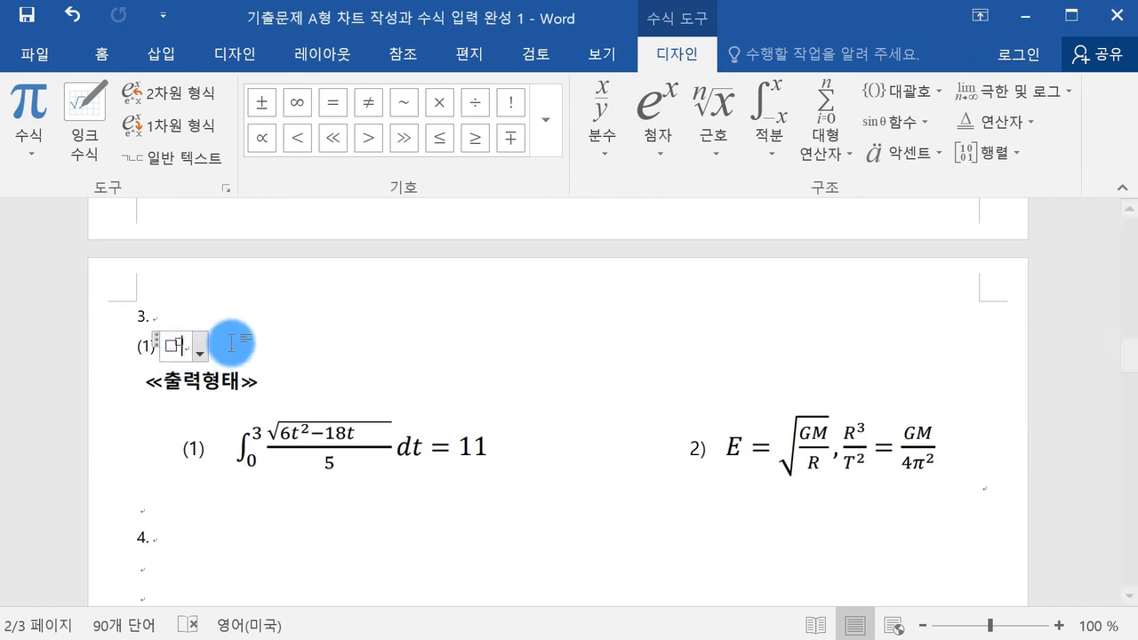
key("BackSpace")
key("BackSpace")
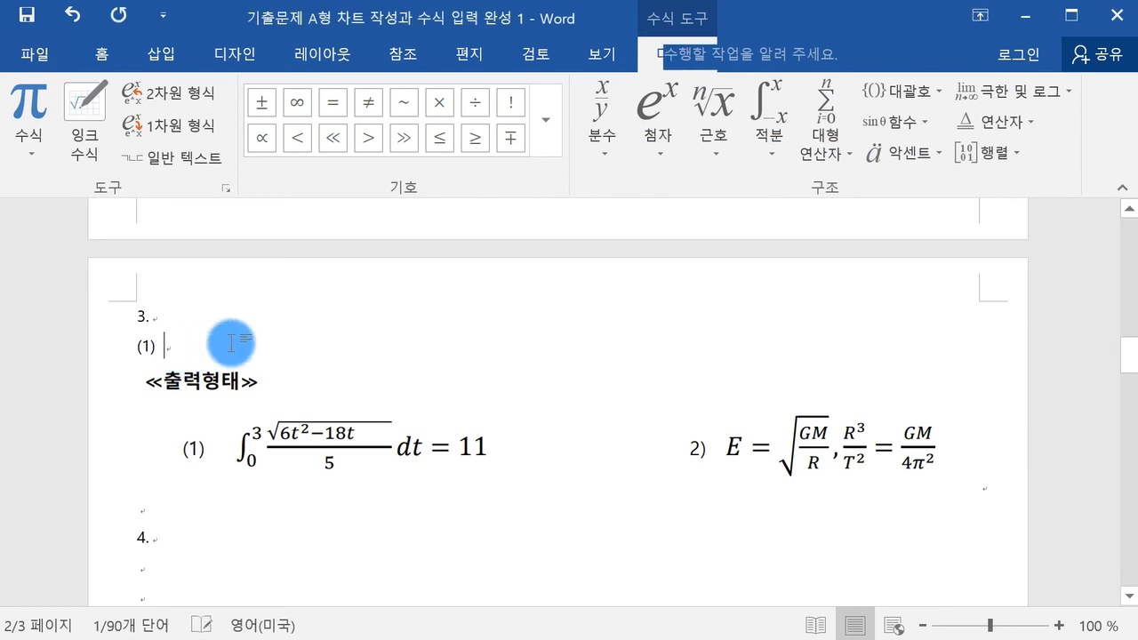
Insert a new equation beside (1) and add an empty integral structure with side limits to it
left_click(161, 51)
left_click(958, 151)
left_click(976, 232)
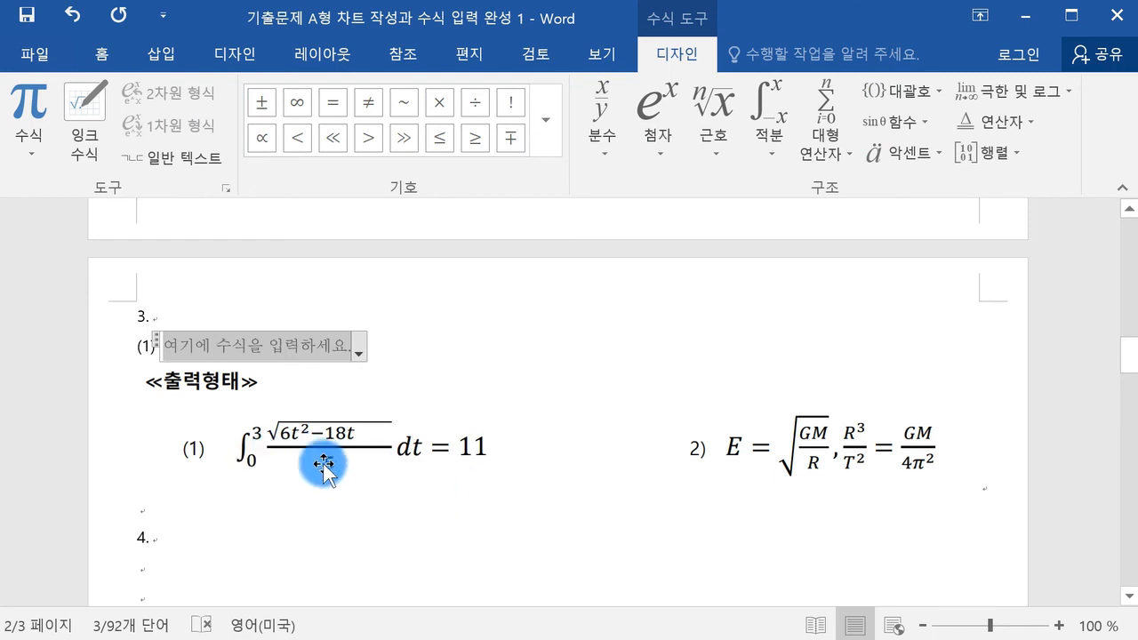
left_click(776, 146)
left_click(870, 274)
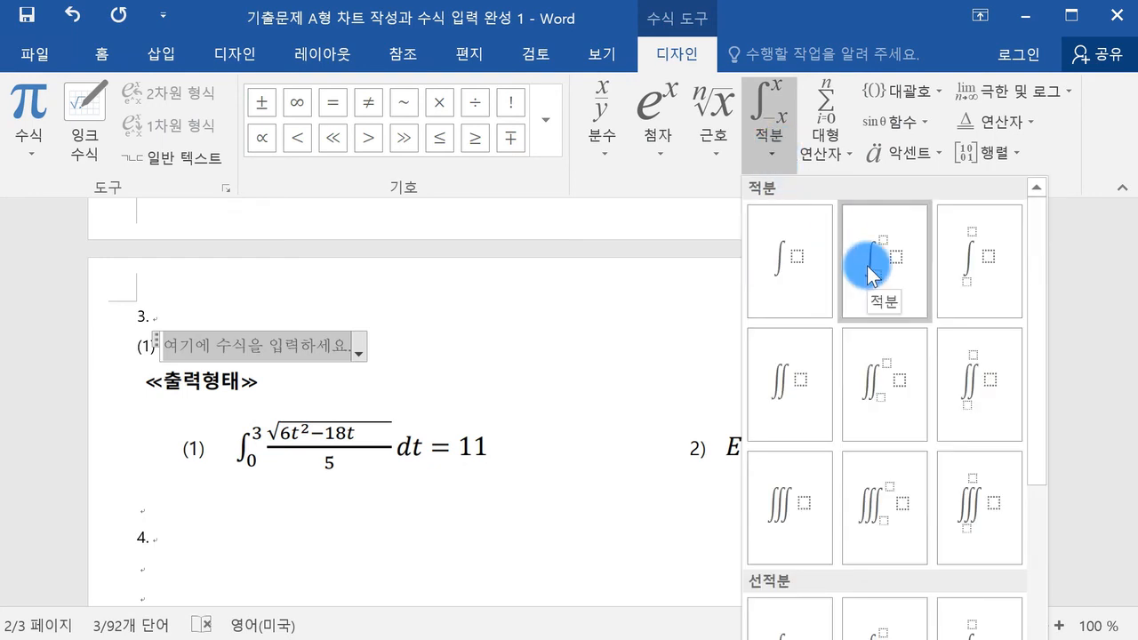
left_click(870, 271)
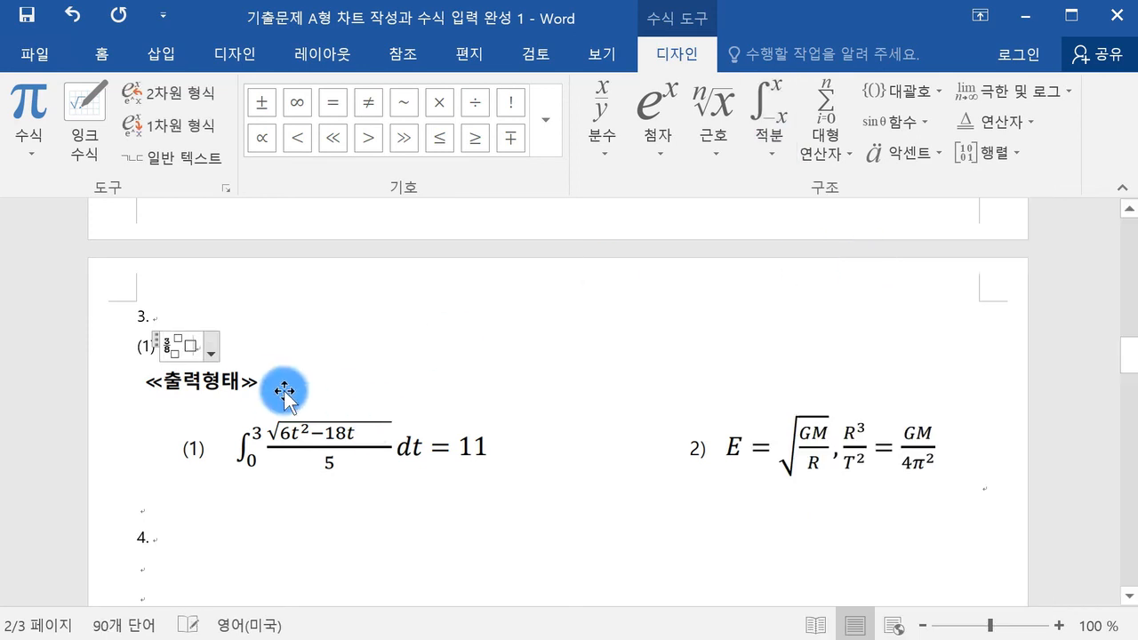
Delete the equation with the empty integral structure beside (1)
scroll(250, 351, "up", 14)
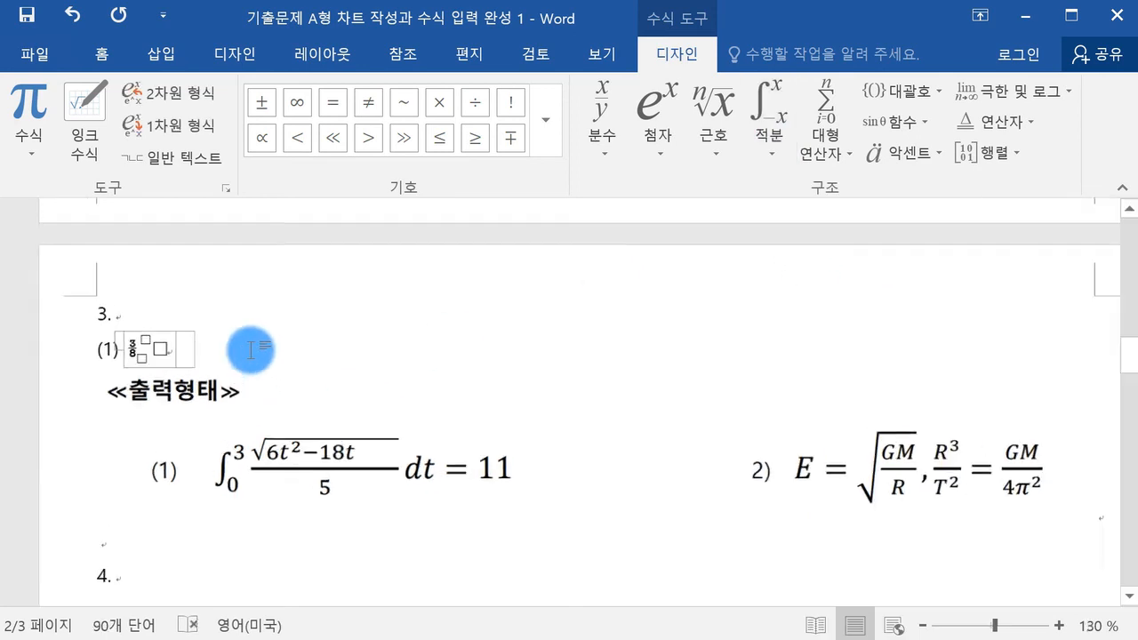
left_click(216, 366)
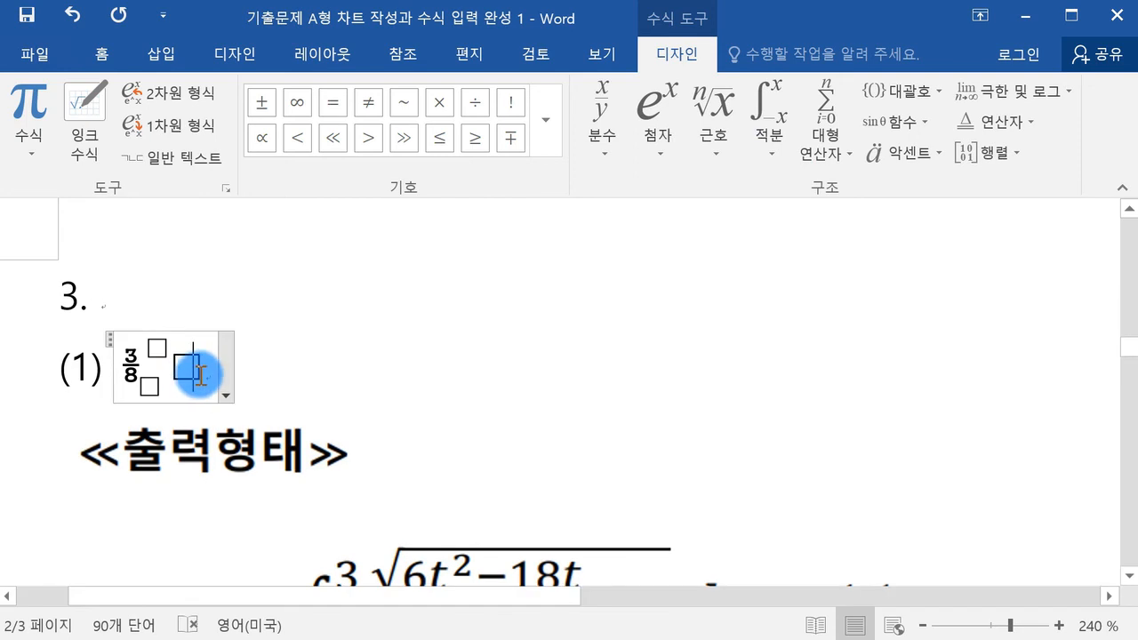
key("BackSpace")
key("BackSpace")
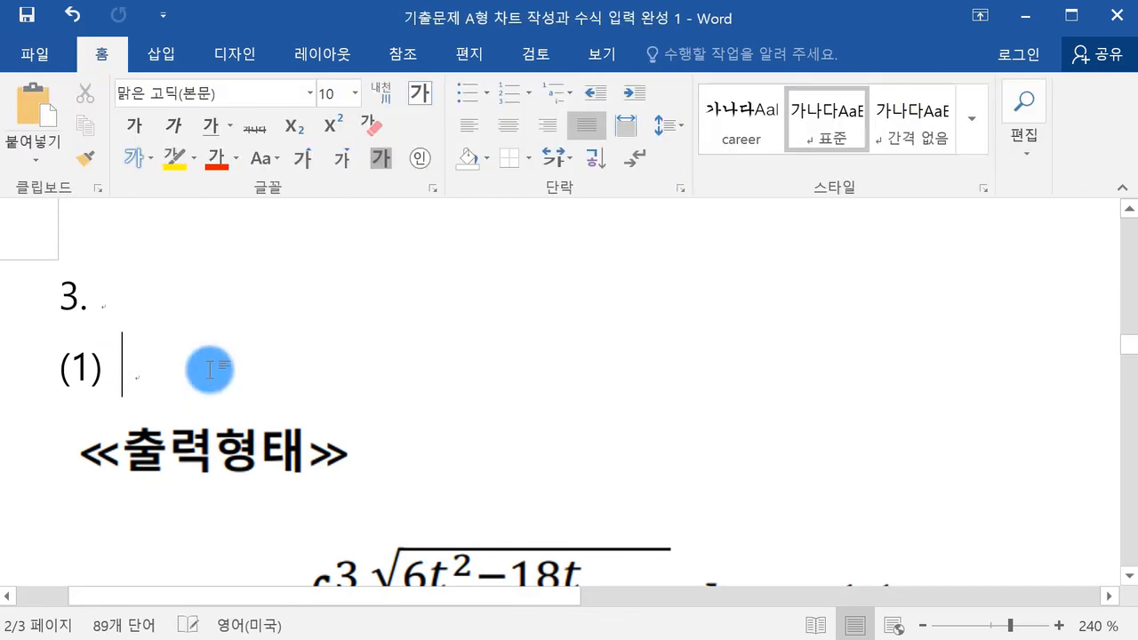
Insert a fresh equation beside (1), try the integral structure with side limits in it, and undo the integral
left_click(161, 55)
left_click(976, 128)
left_click(972, 210)
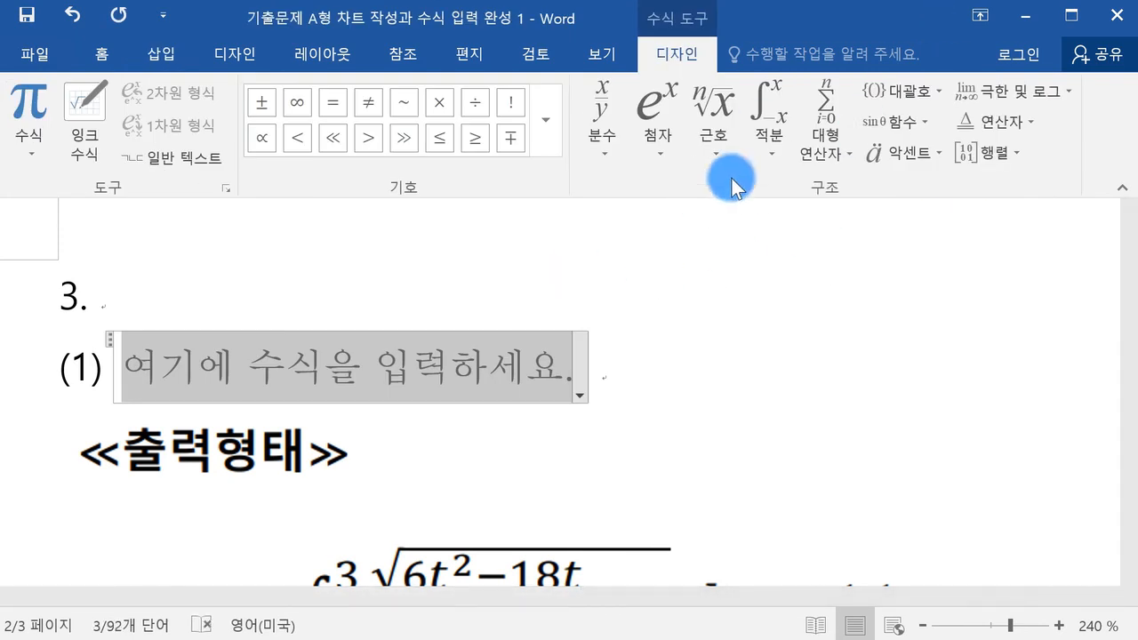
left_click(769, 115)
left_click(866, 254)
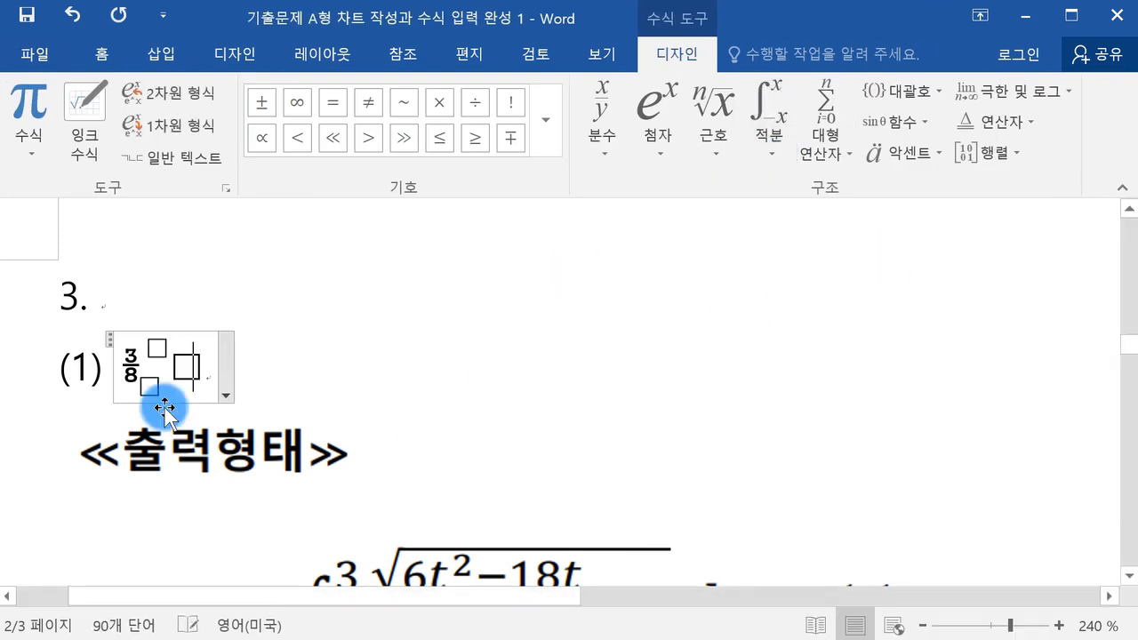
key("ctrl+z")
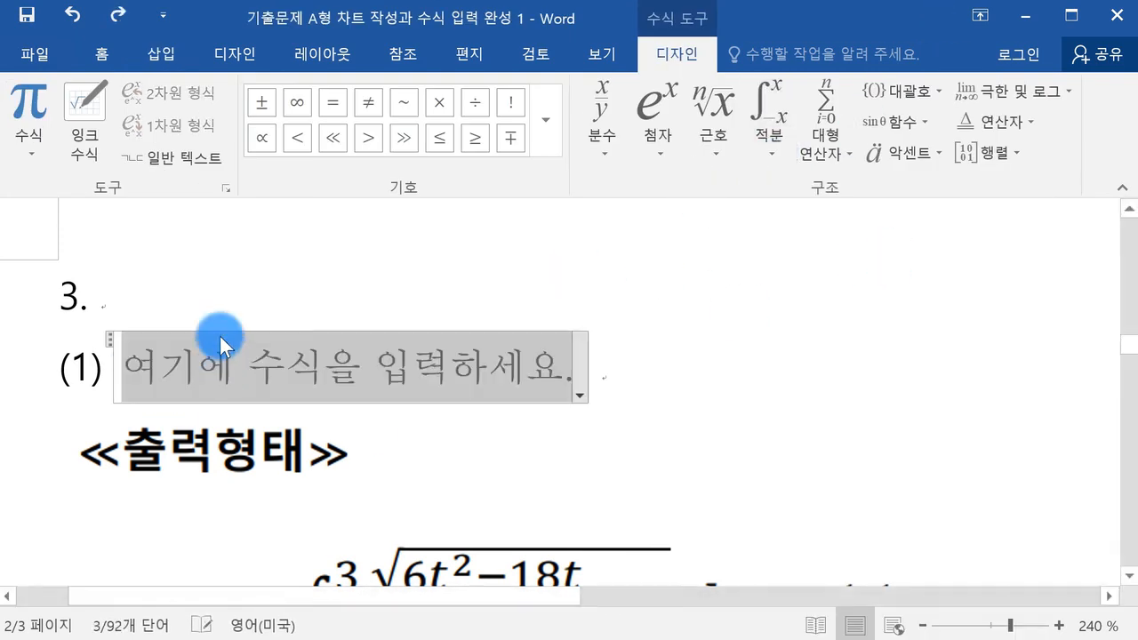
Set the font of the equation placeholder beside (1) to 맑은 고딕 (본문)
left_click(93, 55)
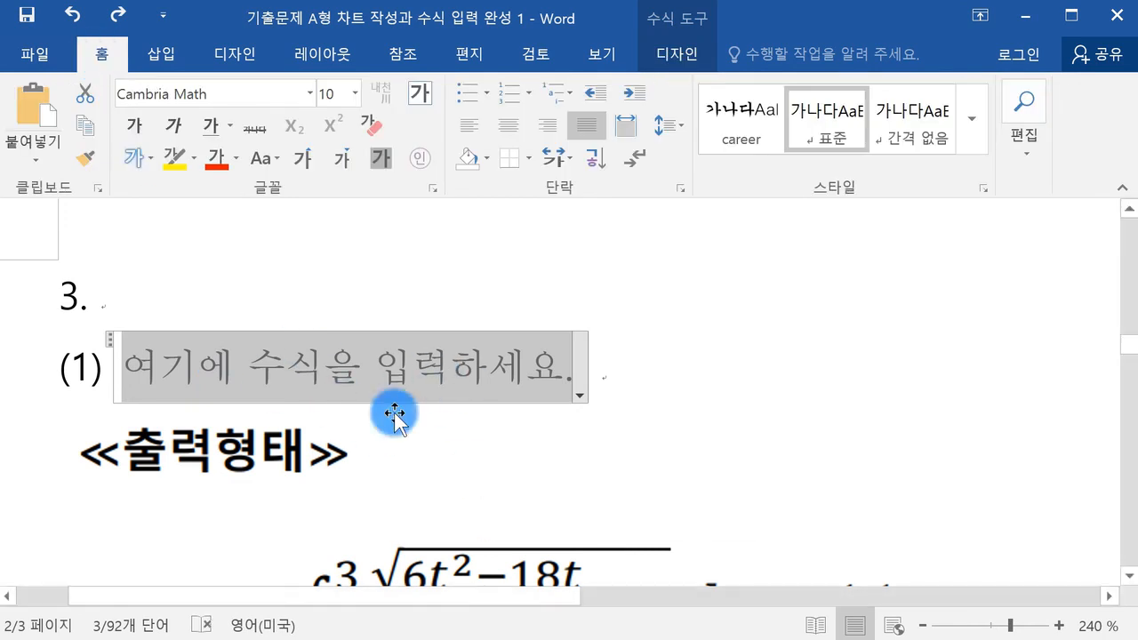
left_click(309, 94)
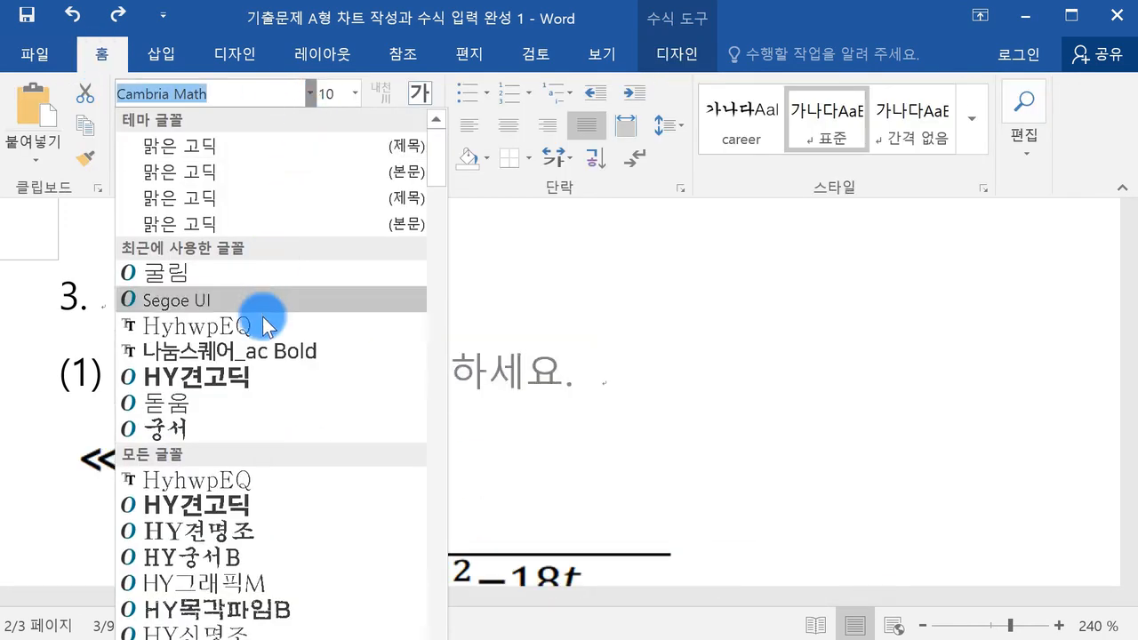
left_click(217, 169)
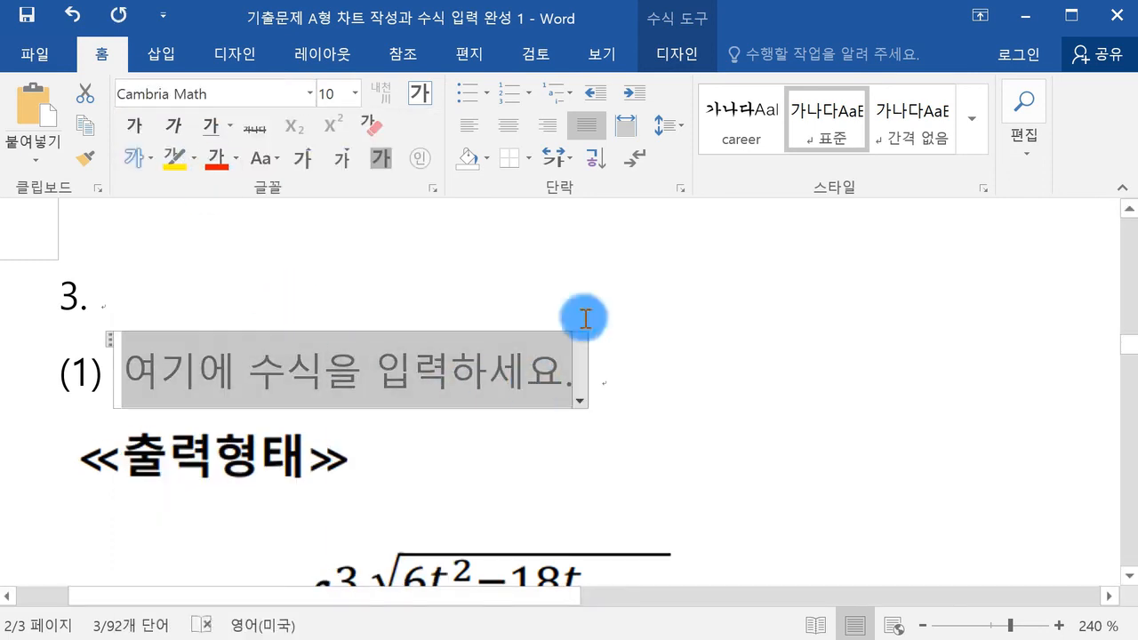
Try the integral structure with side limits in the reformatted placeholder beside (1), and delete the whole equation
left_click(679, 51)
left_click(764, 147)
left_click(878, 271)
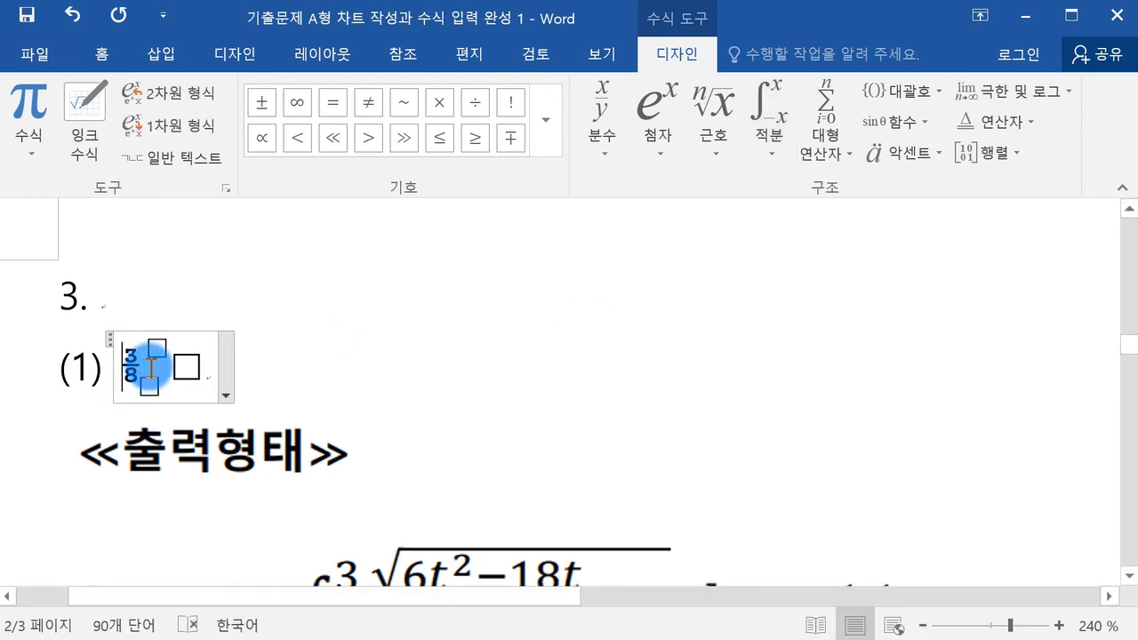
left_click(332, 362)
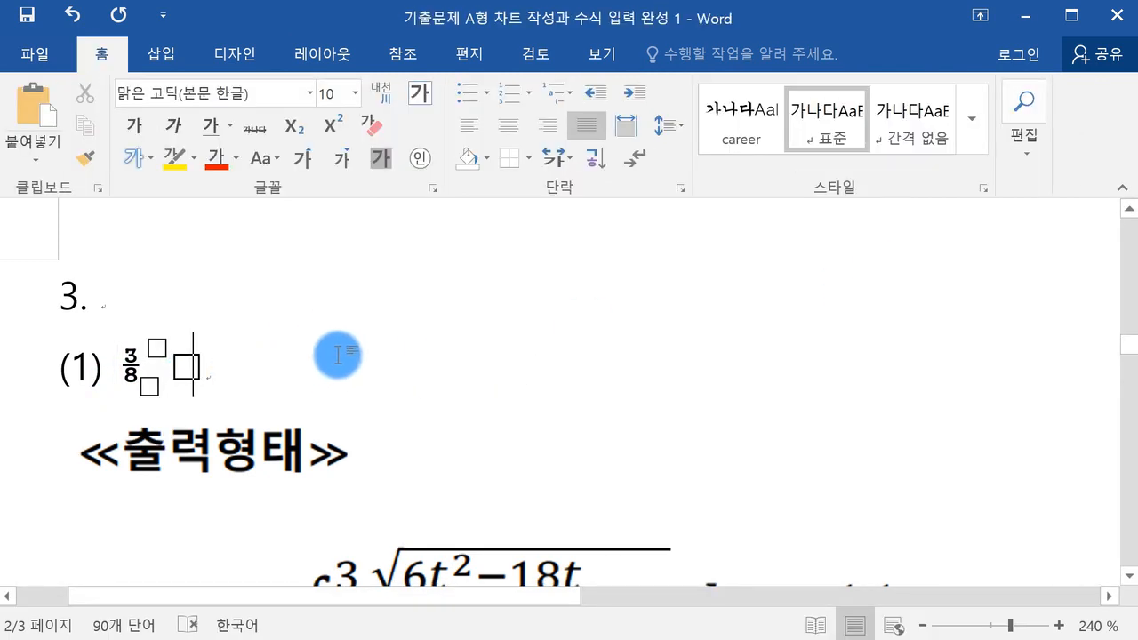
key("BackSpace")
key("BackSpace")
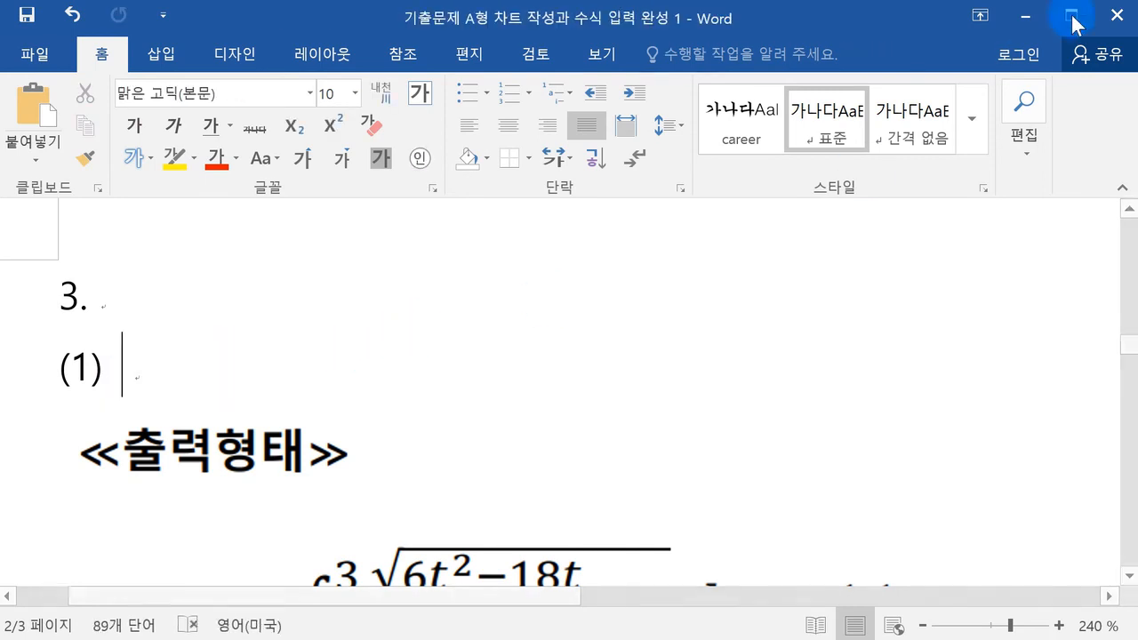